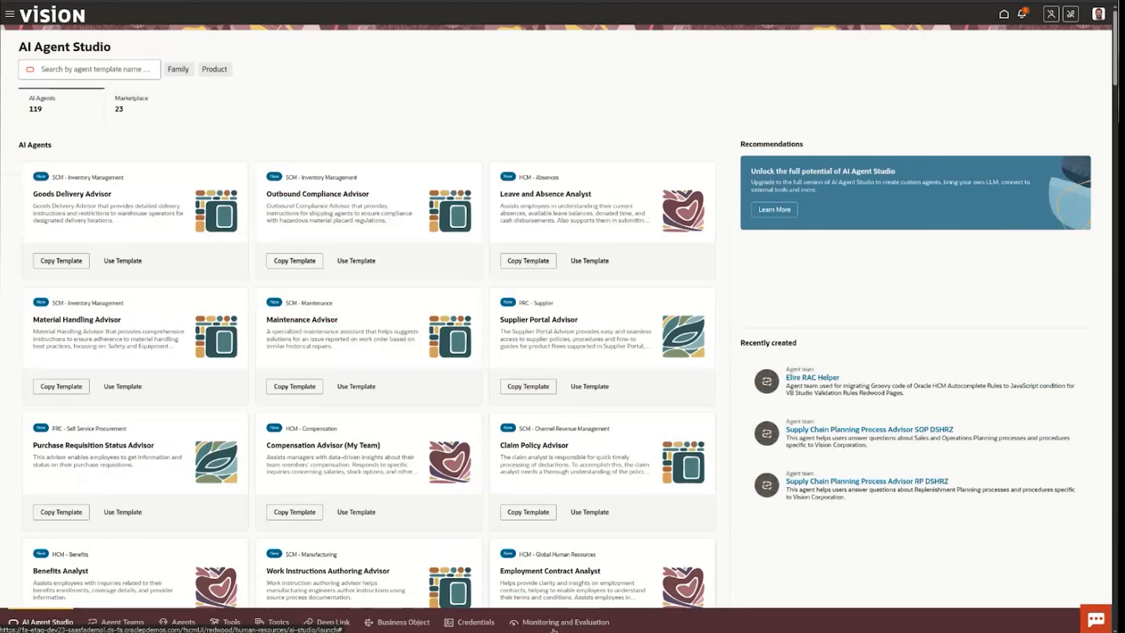
Open Monitoring and Evaluation, review the monitored agent runs, and return to the evaluation overview.
click(539, 626)
scroll(347, 329, down, 1)
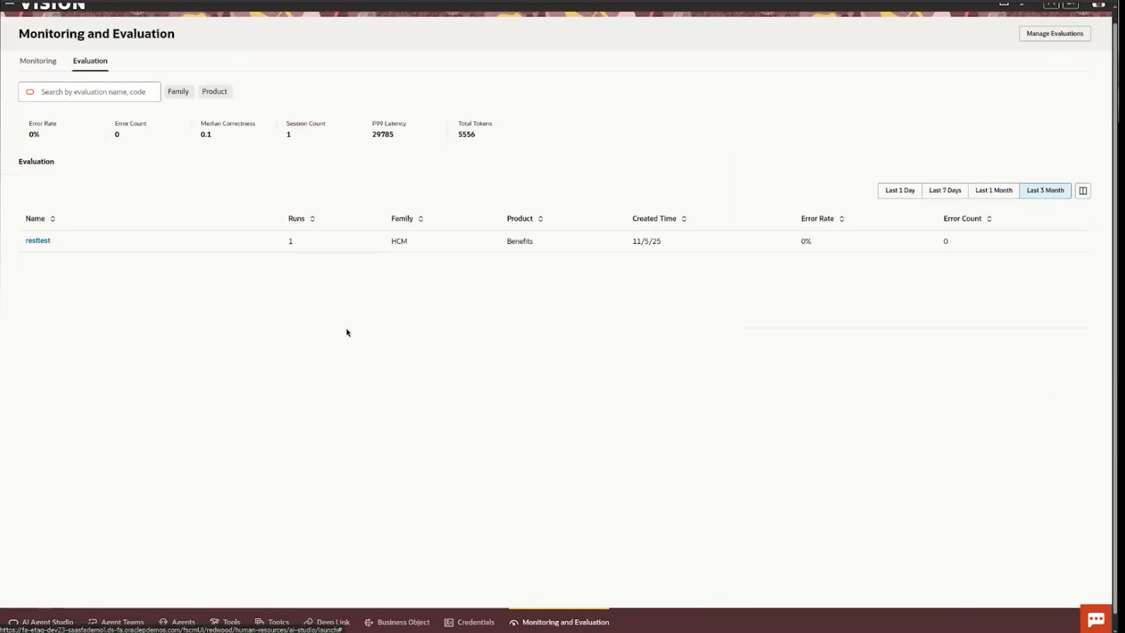
click(37, 61)
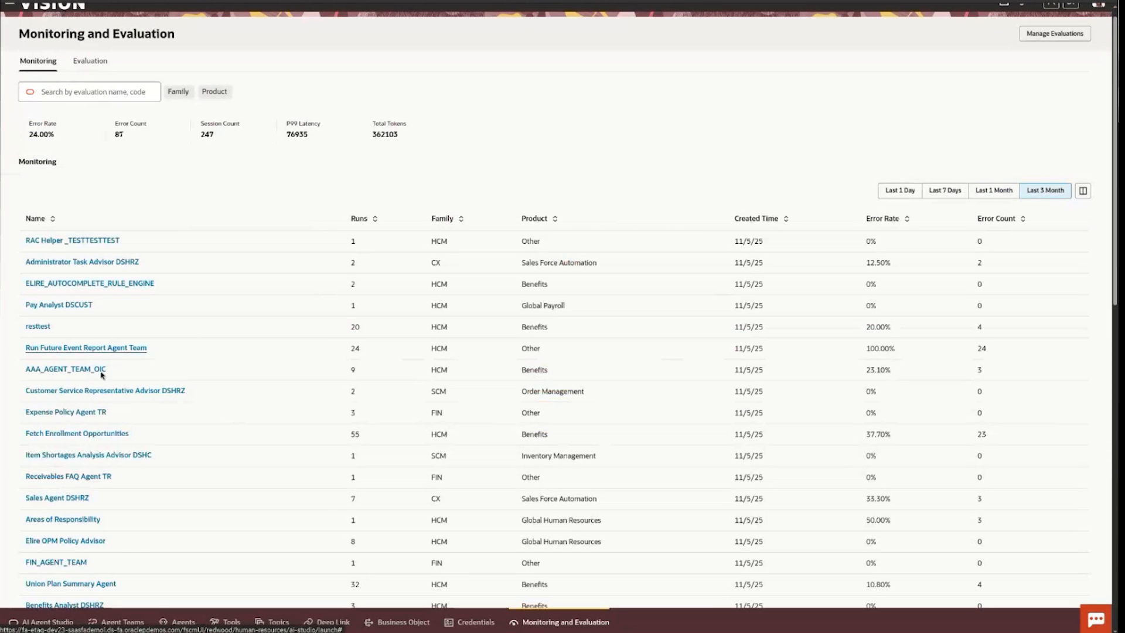
click(81, 66)
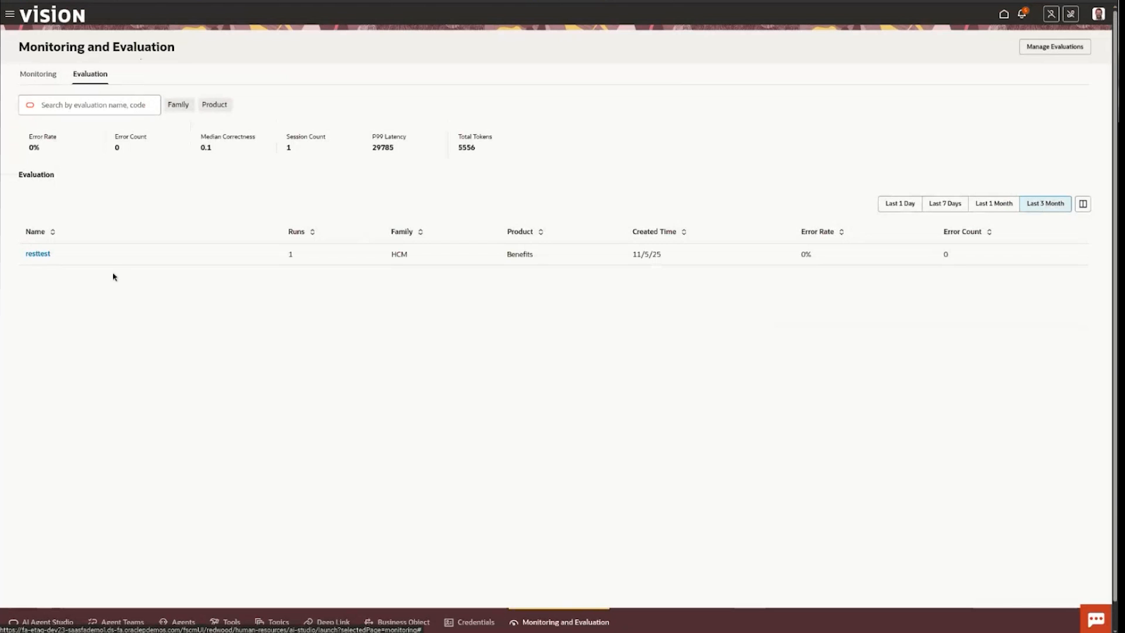
Open the evaluation management list, view the past runs of the TEST55 evaluation, and return to the list.
click(1068, 52)
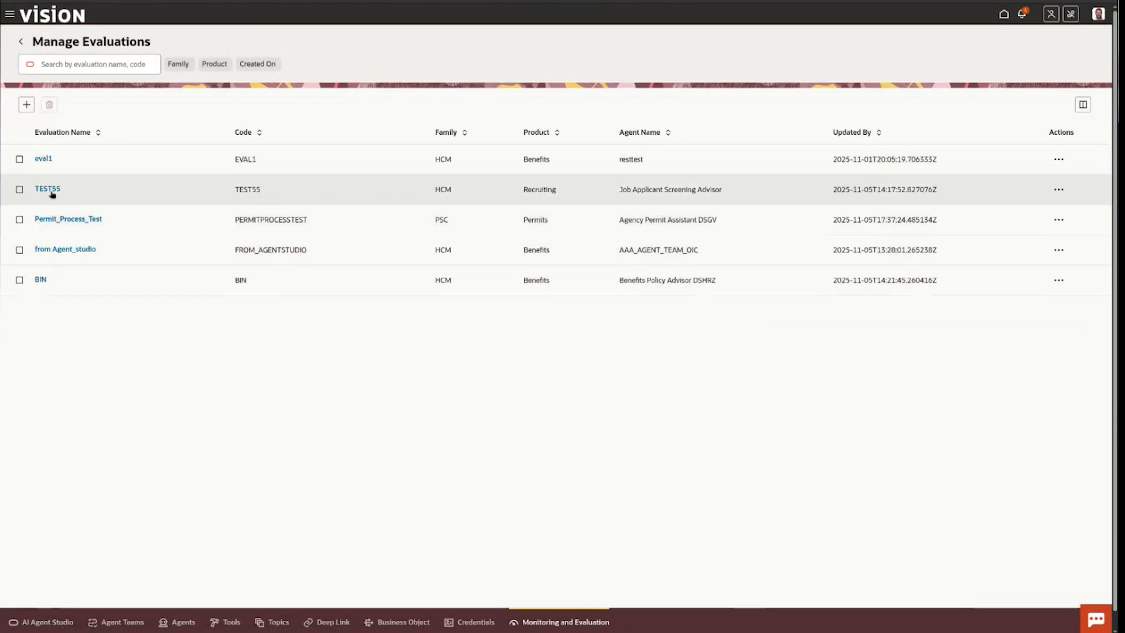
click(48, 189)
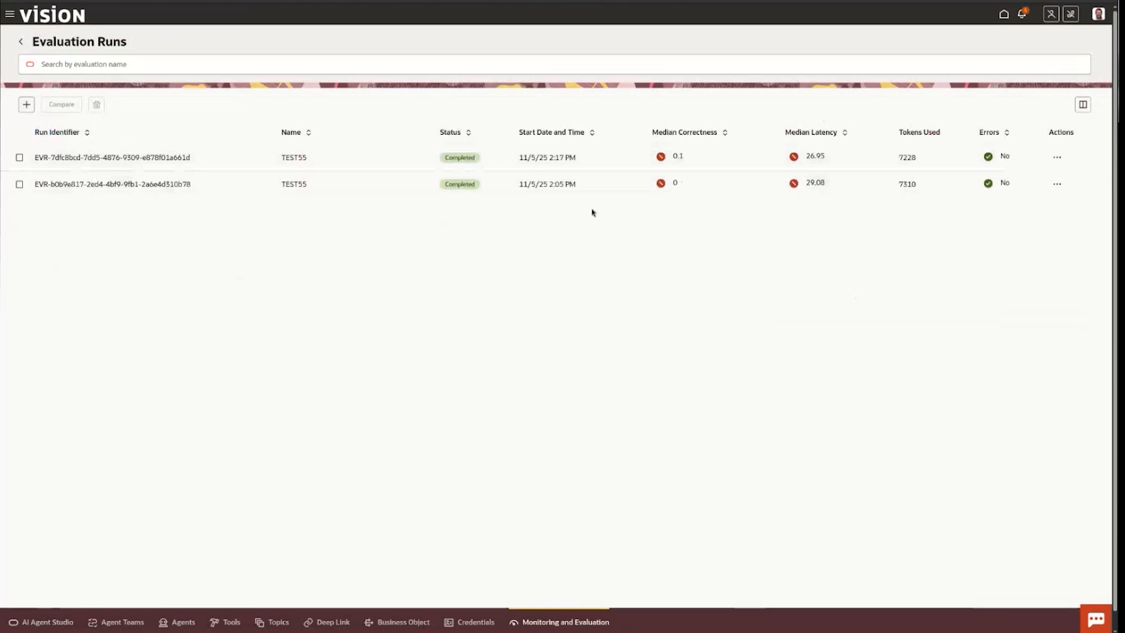
click(21, 42)
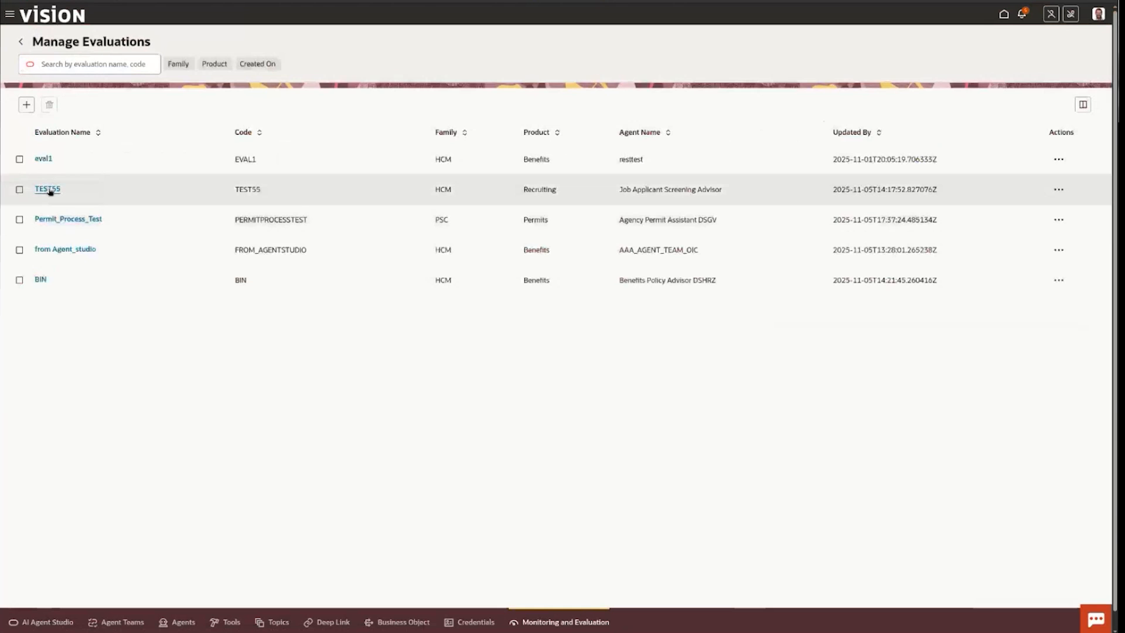
Open the TEST55 evaluation for editing and inspect its question and expected answer without changing them.
click(1059, 189)
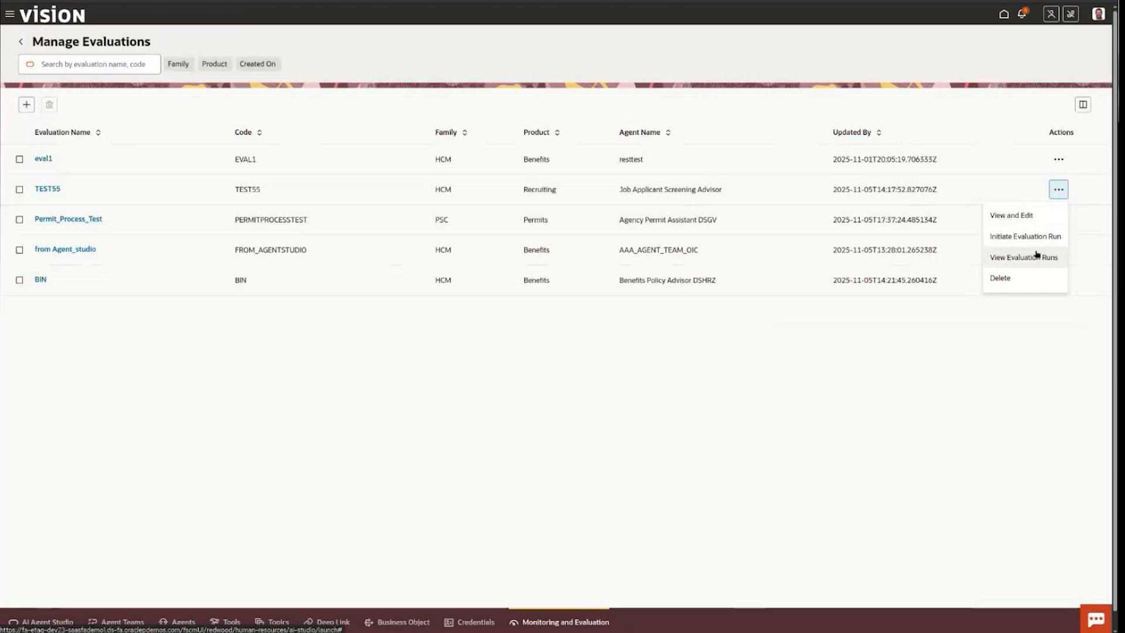
click(1010, 215)
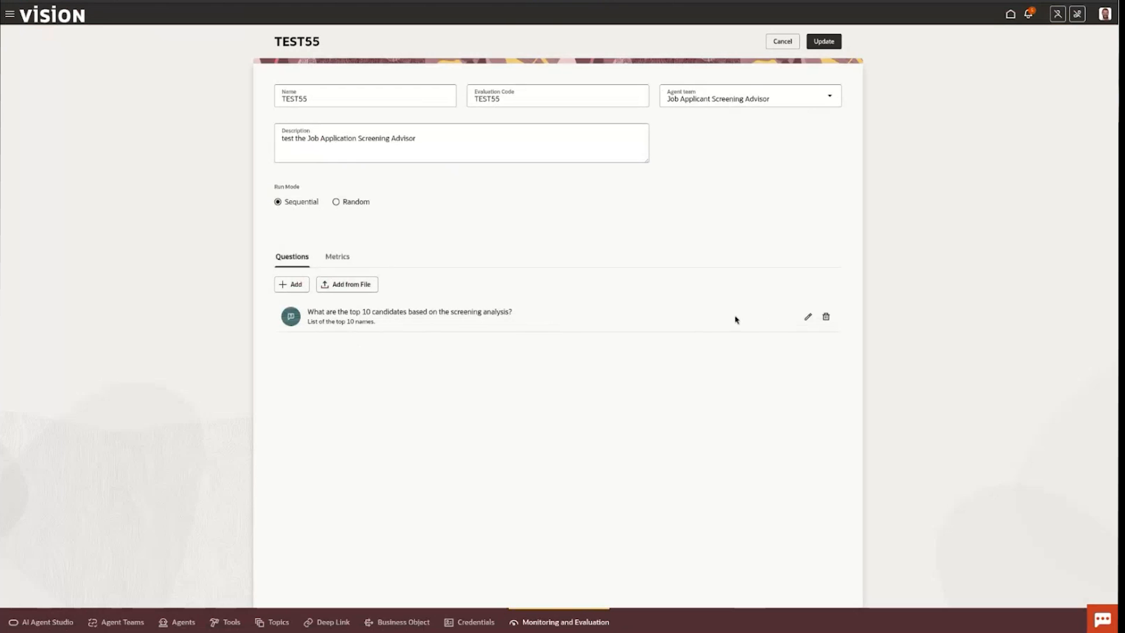
click(808, 319)
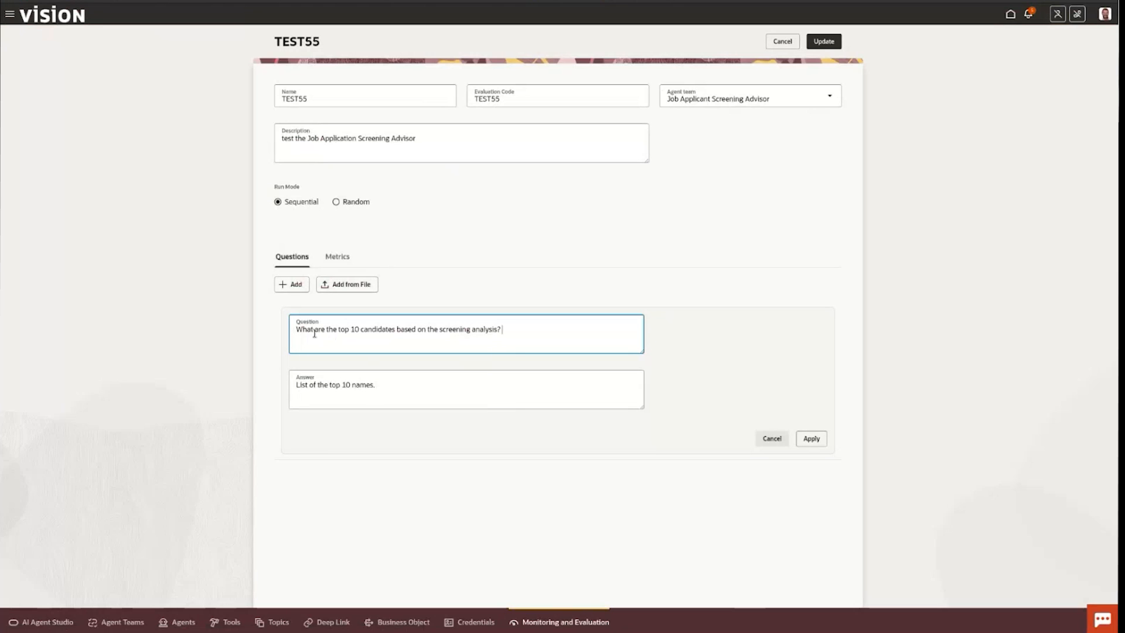
drag(295, 330, 534, 330)
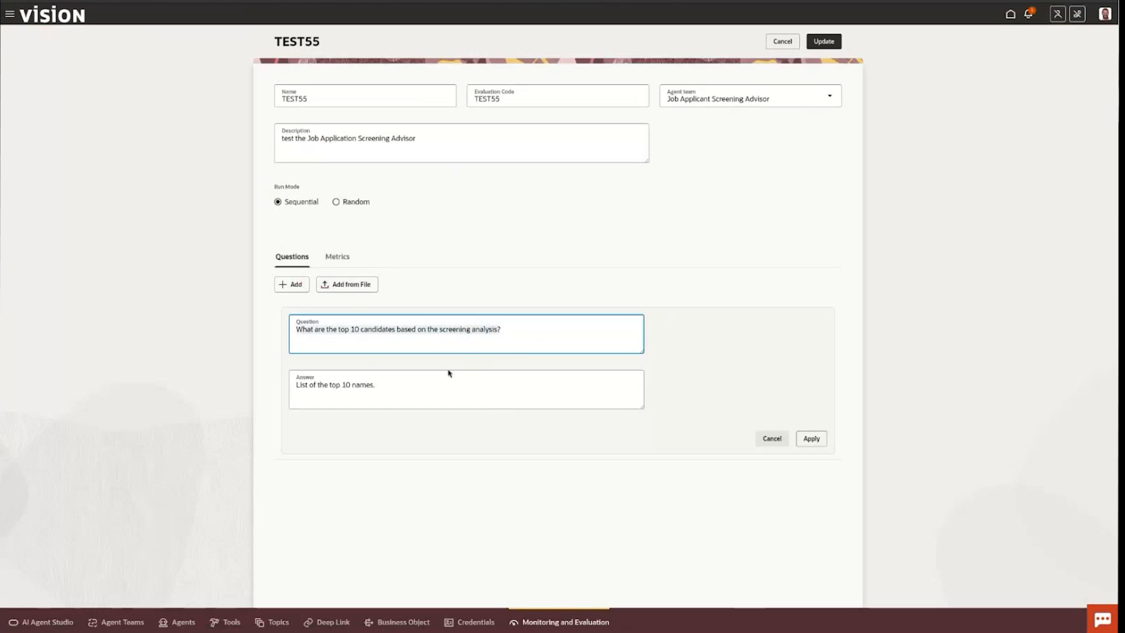
drag(376, 389, 293, 398)
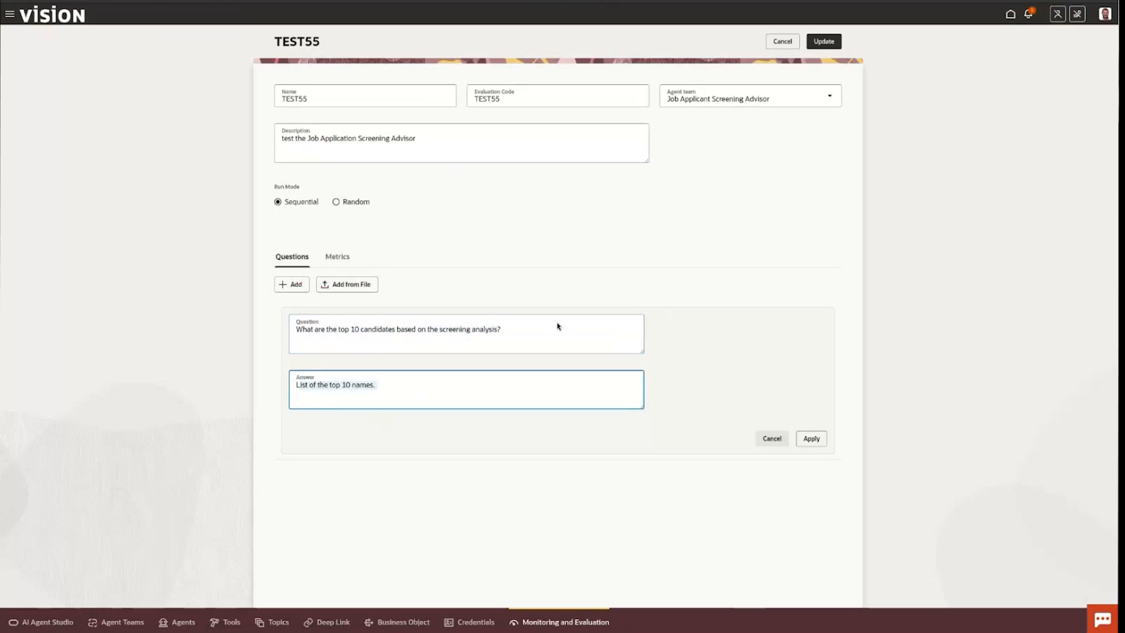
click(771, 439)
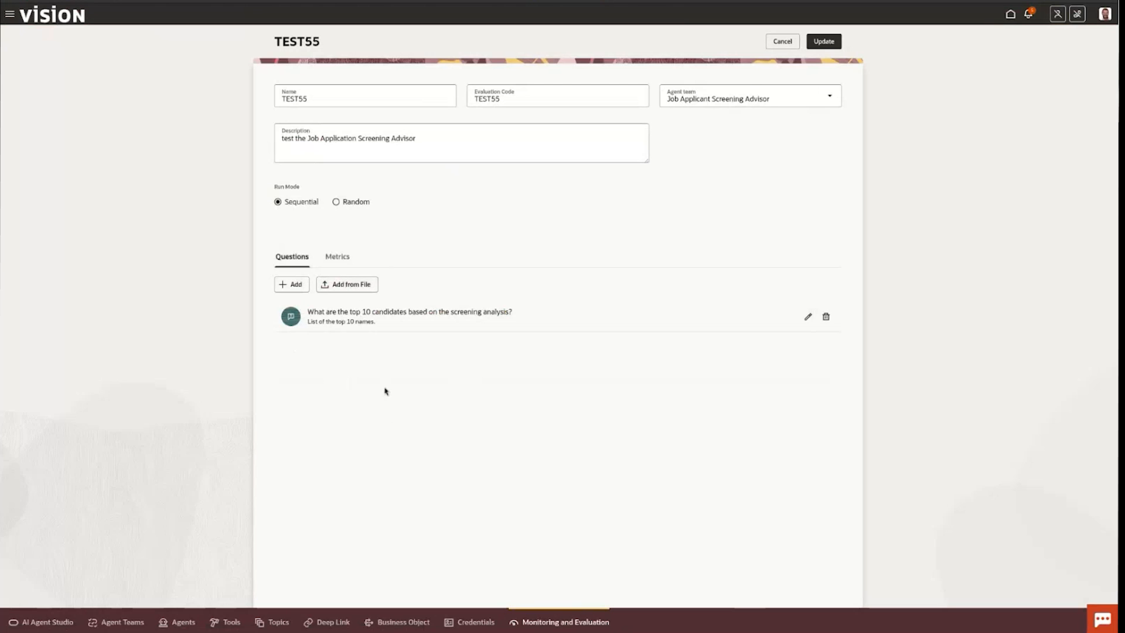
In TEST55's metrics, switch Include and Threshold On off and back on for Correctness, and accept the row.
click(341, 259)
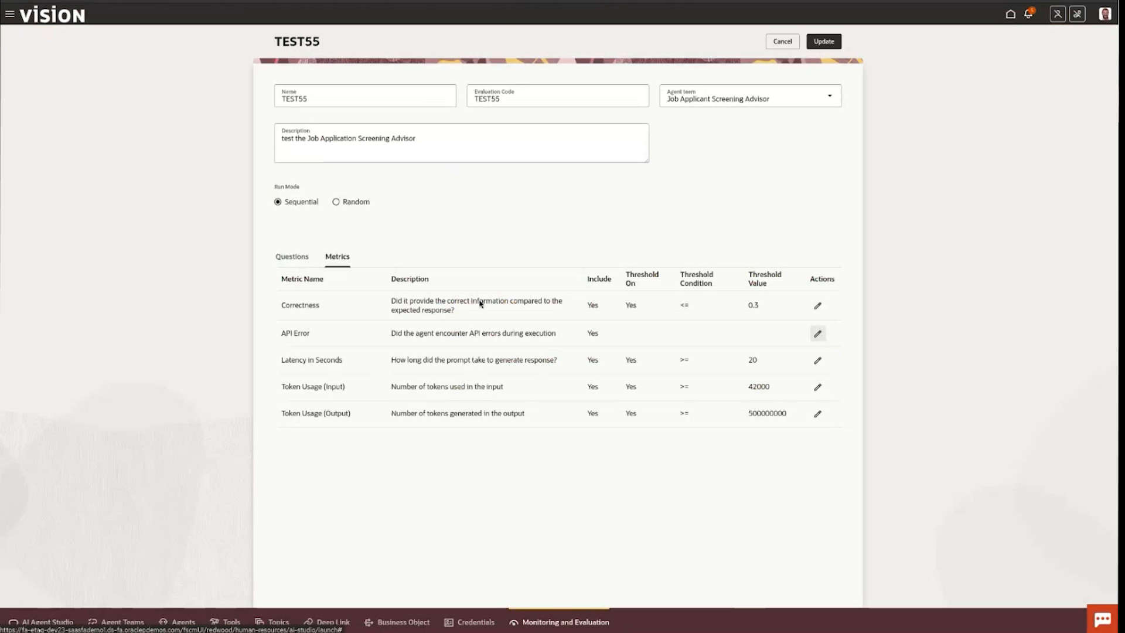
click(823, 308)
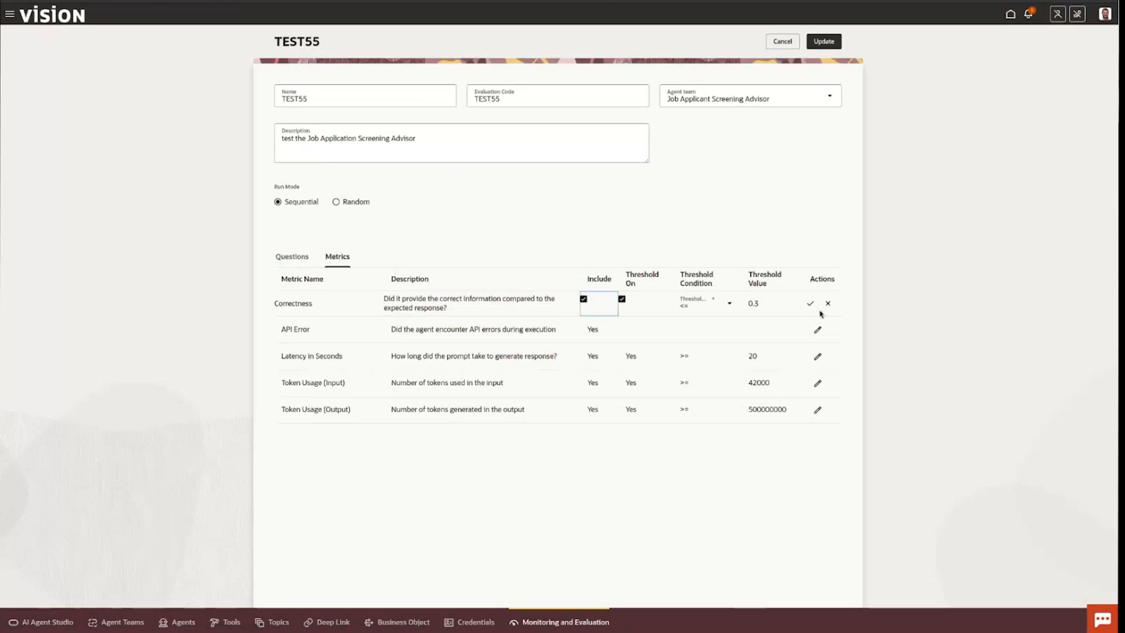
click(584, 301)
click(623, 300)
click(622, 300)
click(584, 301)
click(813, 304)
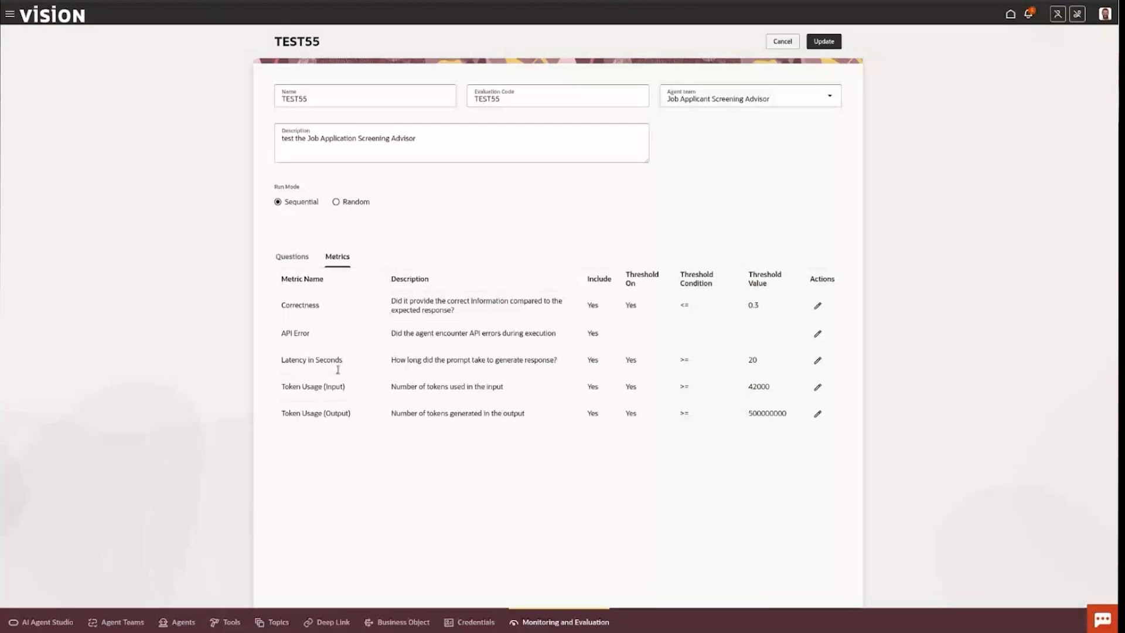
Try the Random run mode for TEST55, switch back to Sequential, and leave the evaluation without updating it.
click(288, 257)
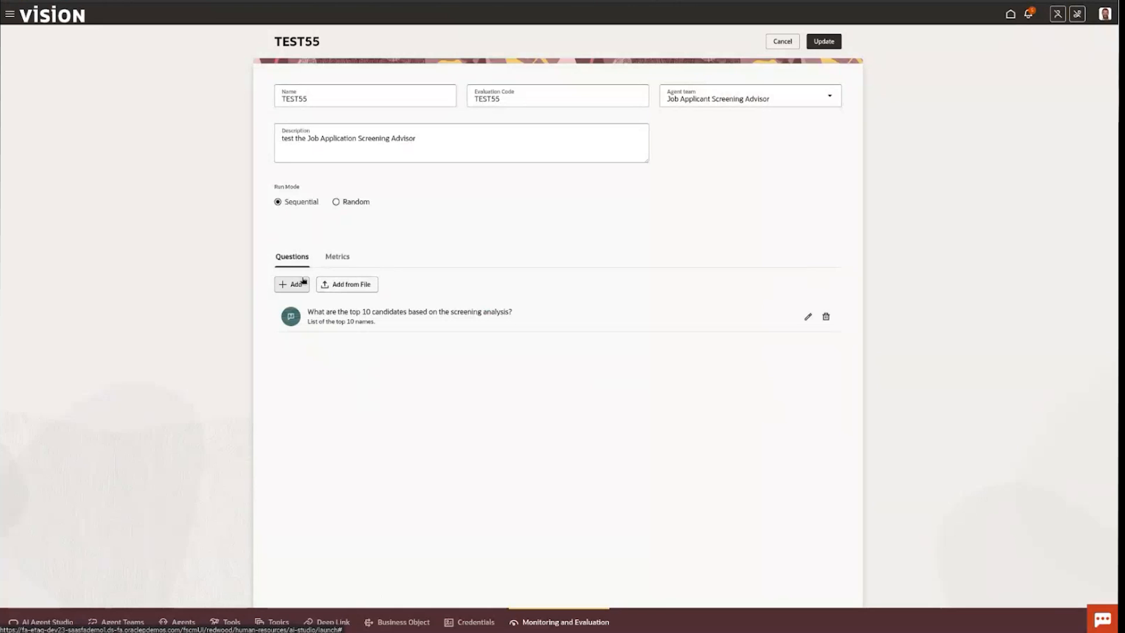
click(358, 203)
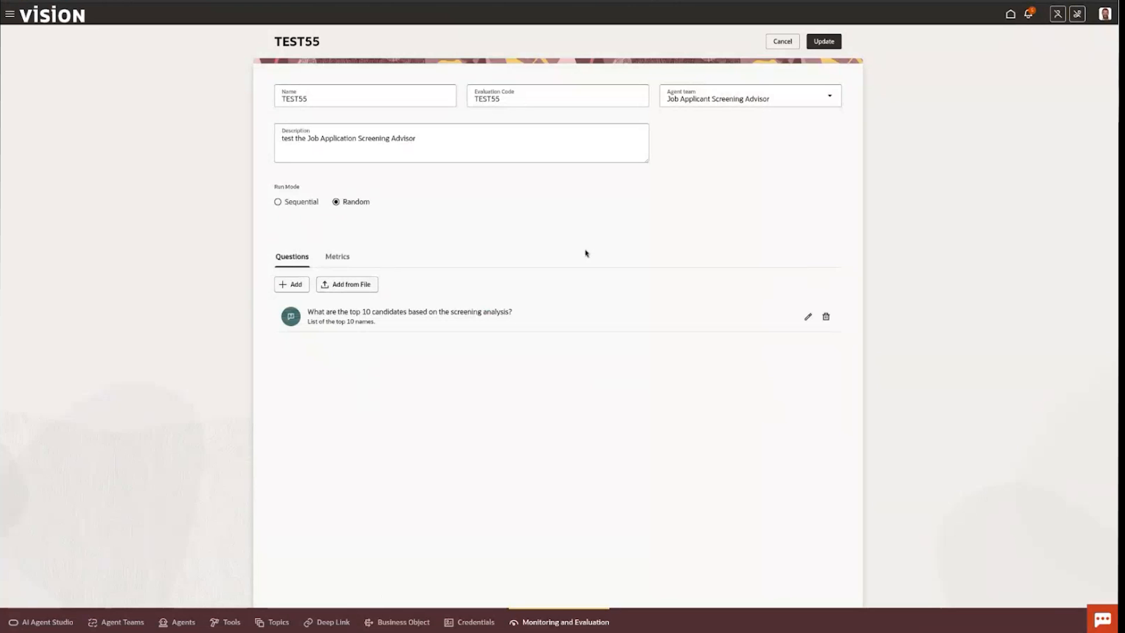
click(338, 257)
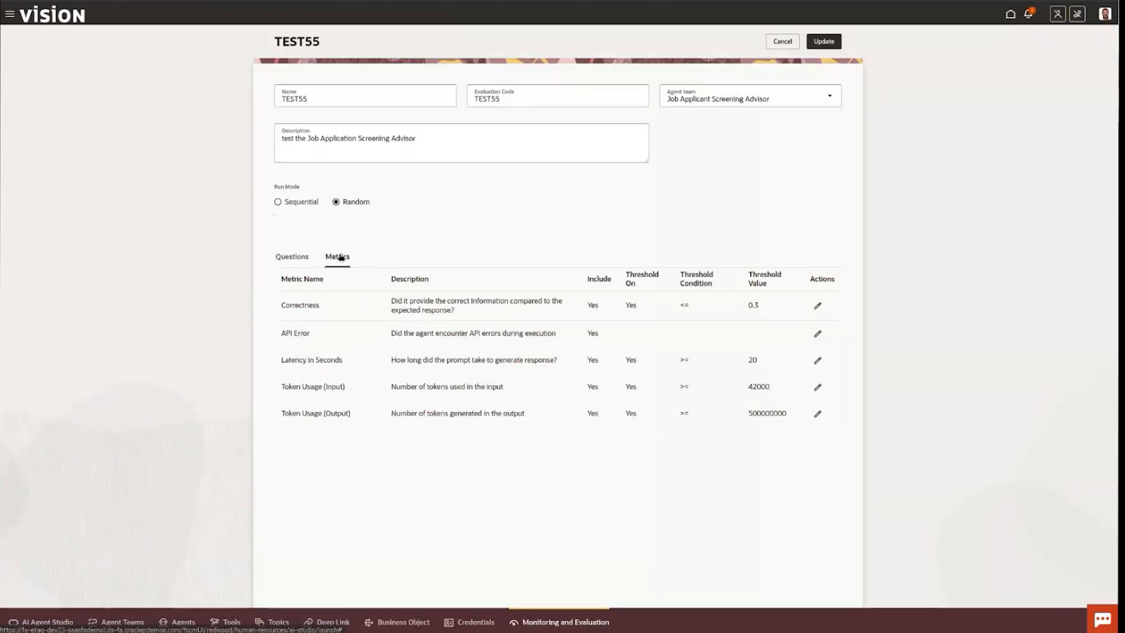
click(300, 258)
click(278, 202)
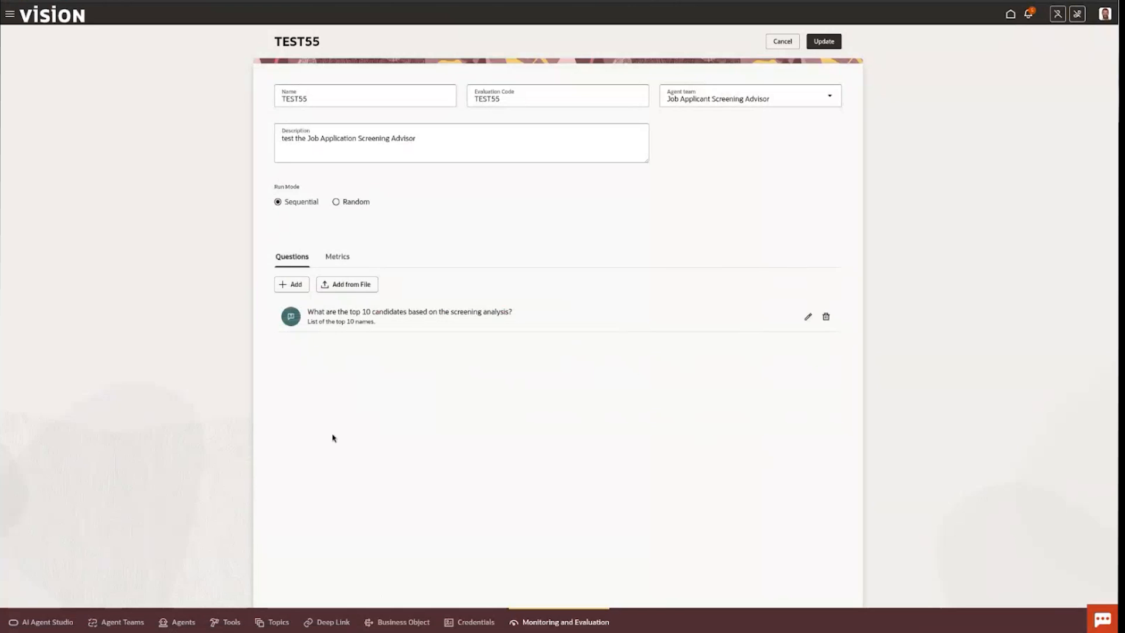
click(784, 42)
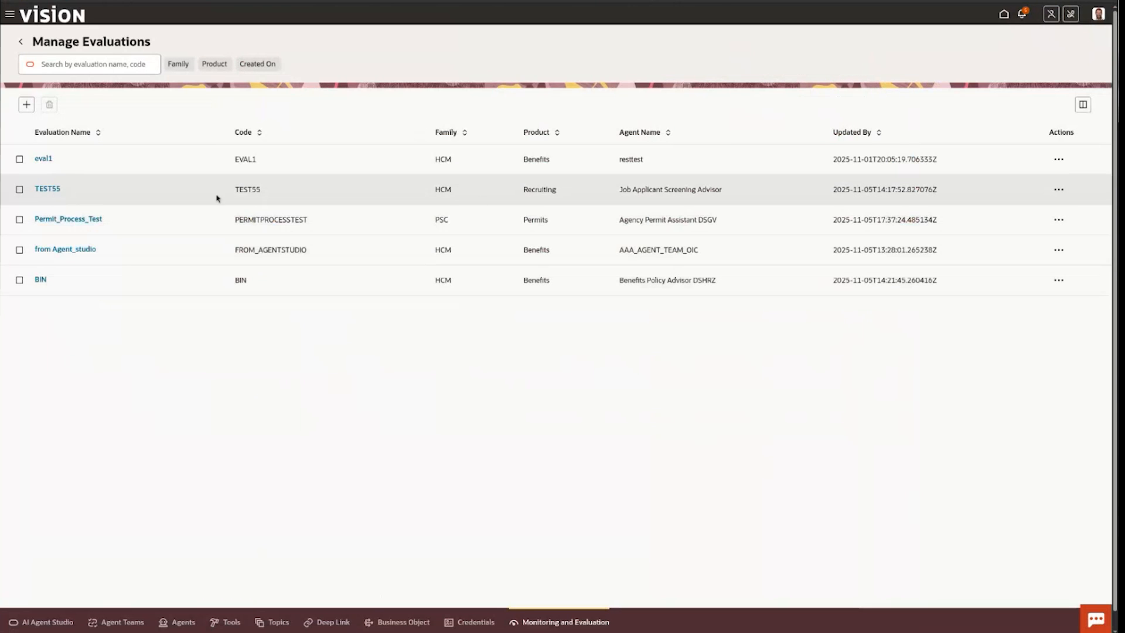
Initiate a new evaluation run of TEST55 using the Draft version of the agent.
click(1060, 191)
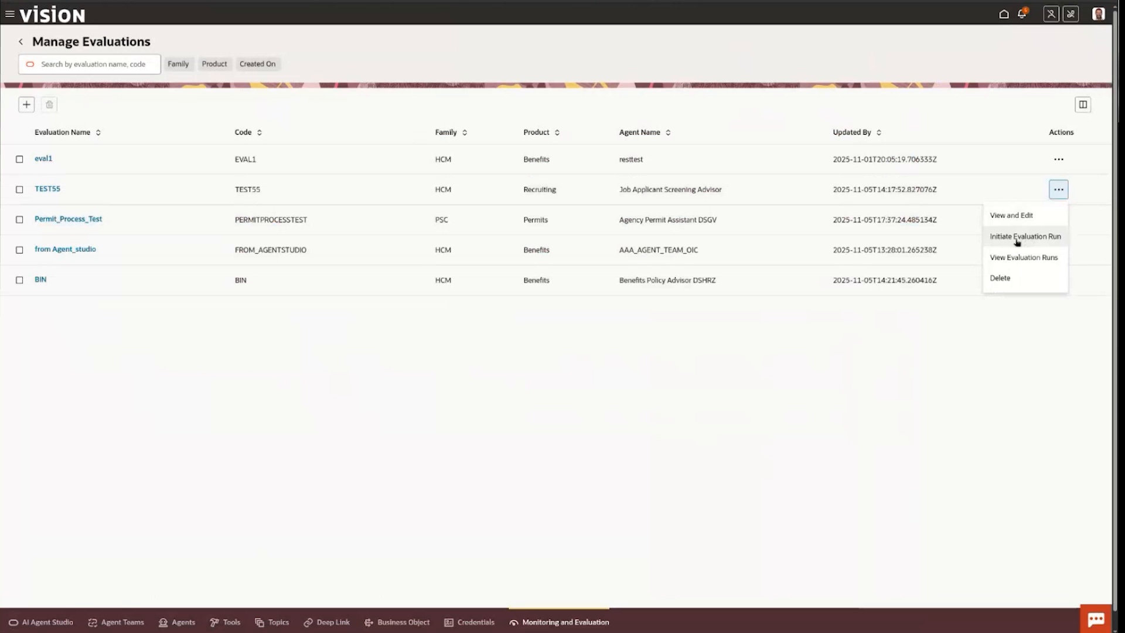
click(1016, 240)
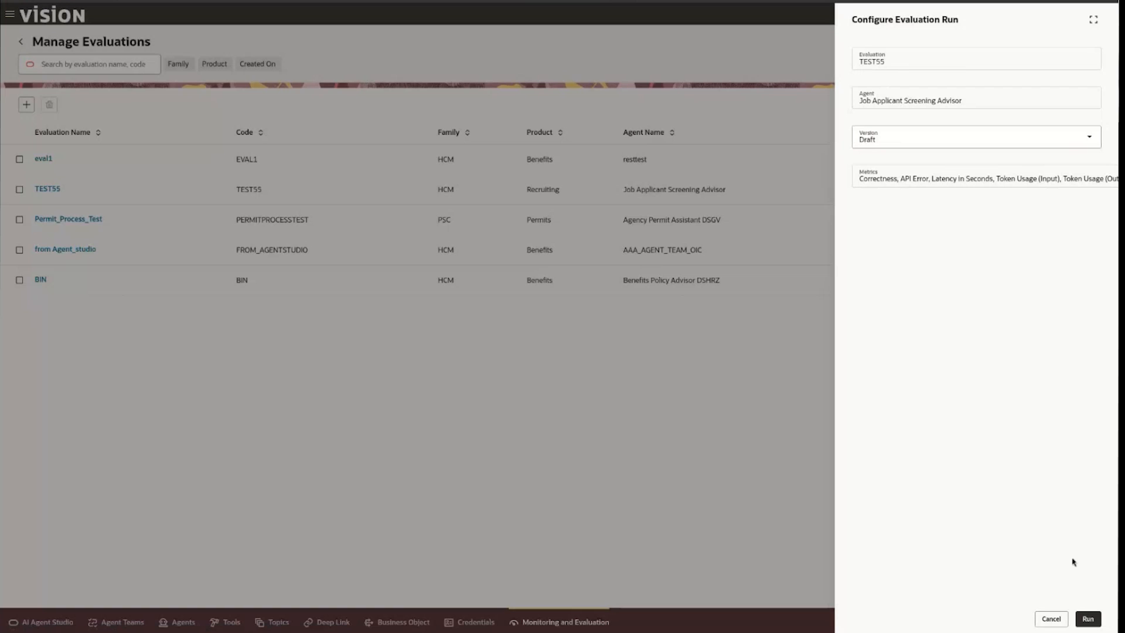
click(1088, 619)
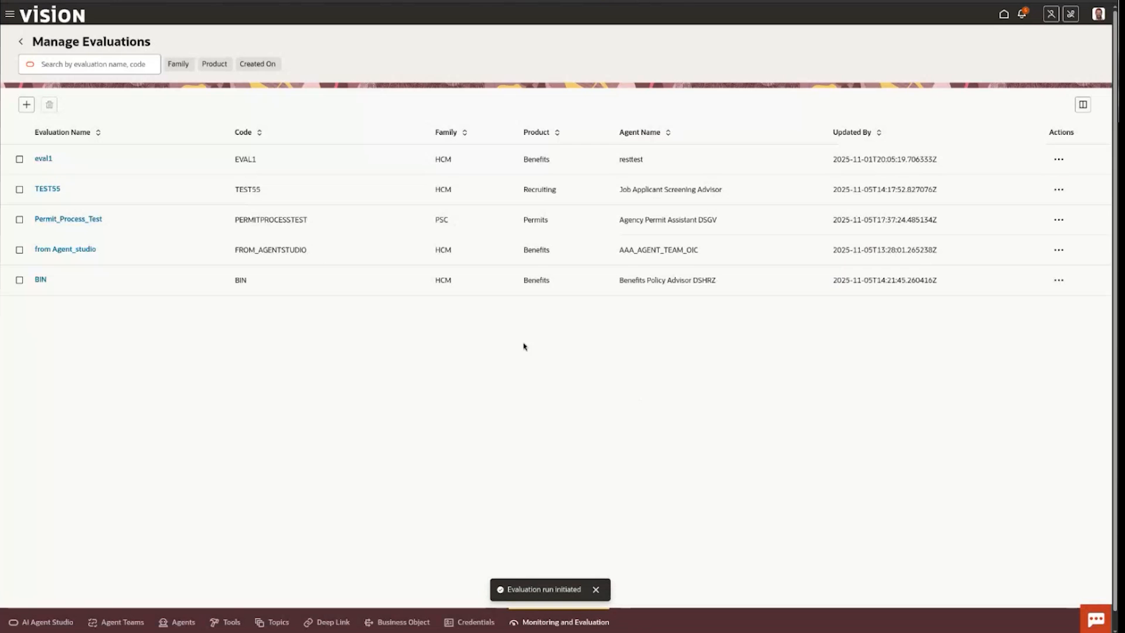
Check the status of the new run among TEST55's evaluation runs and return to the evaluation list.
click(51, 192)
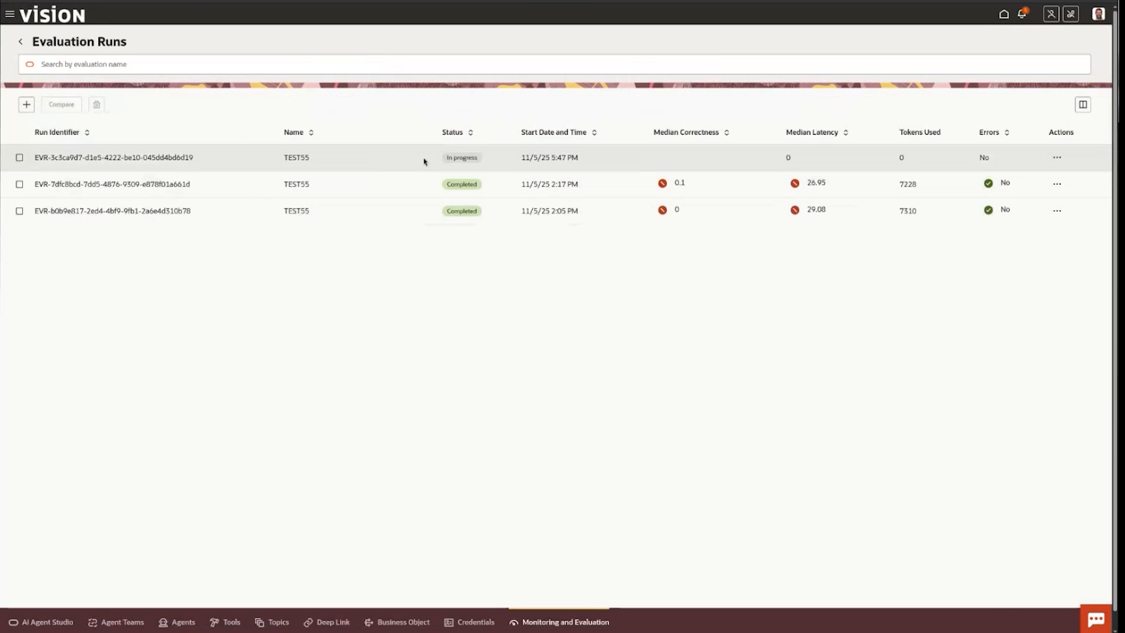
drag(445, 158, 484, 160)
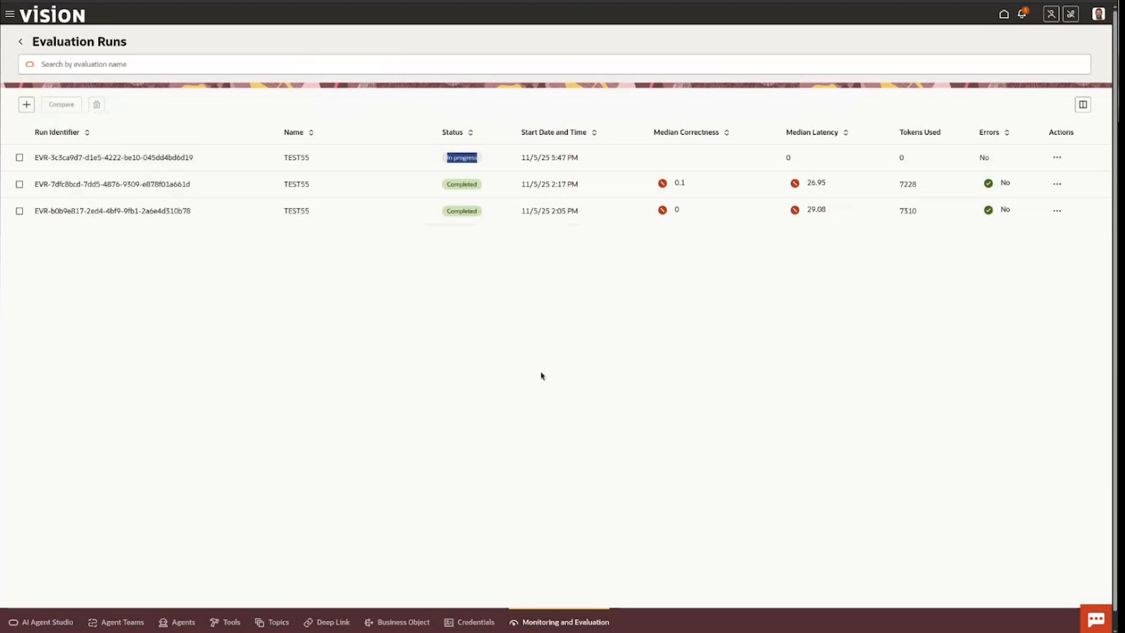
click(565, 357)
click(20, 41)
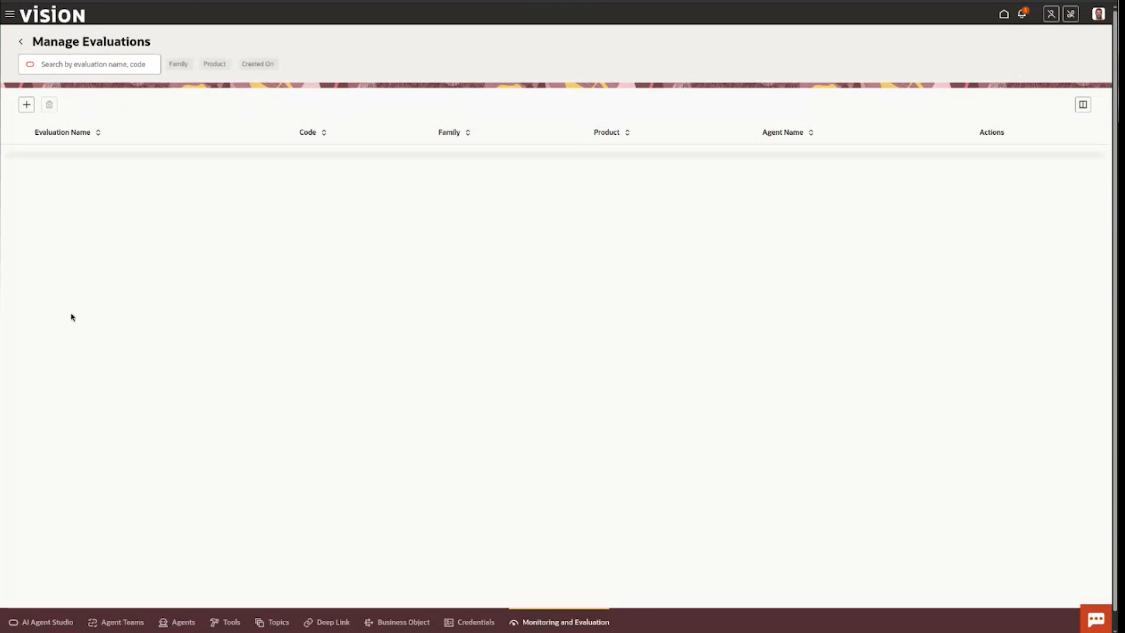
Reopen TEST55's evaluation runs and view the results of the run started at 2:17 PM.
click(54, 216)
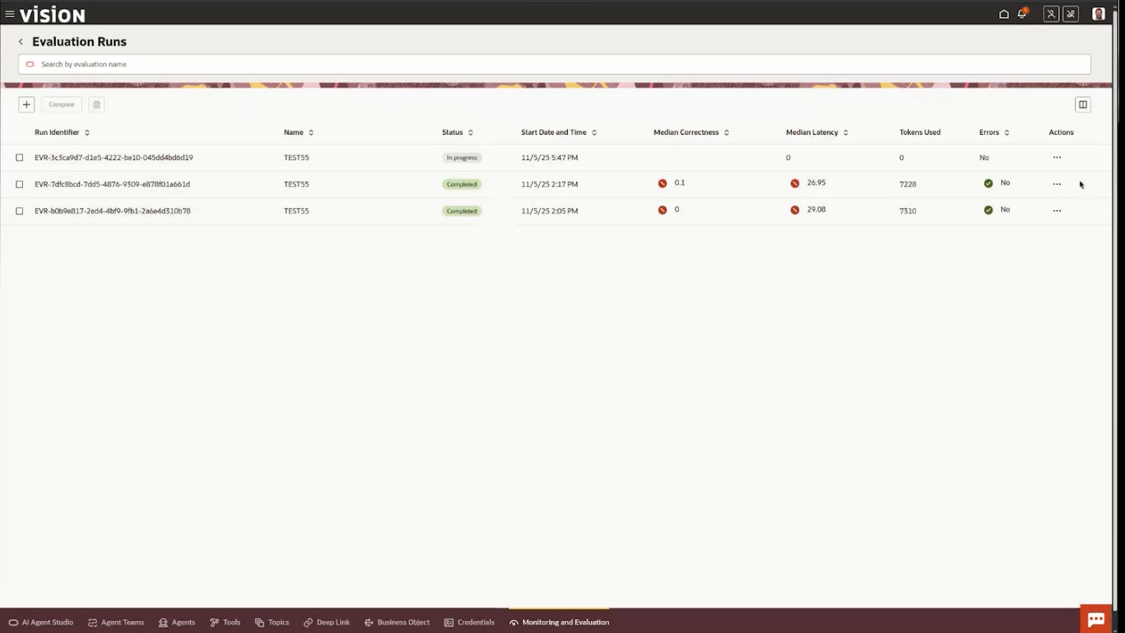
click(1057, 185)
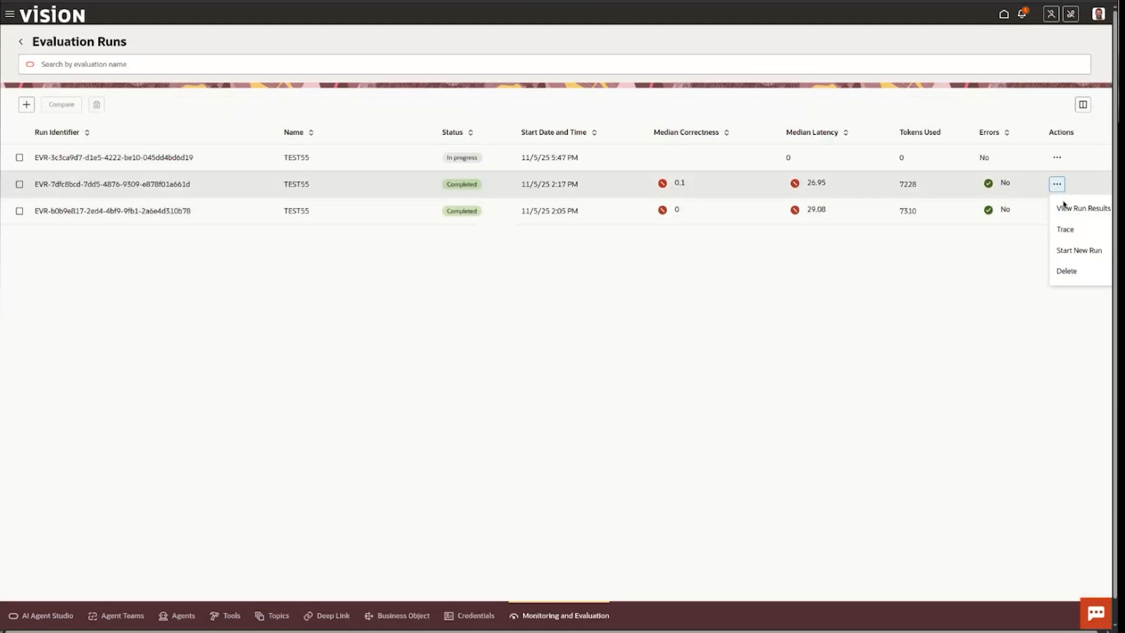
click(1080, 208)
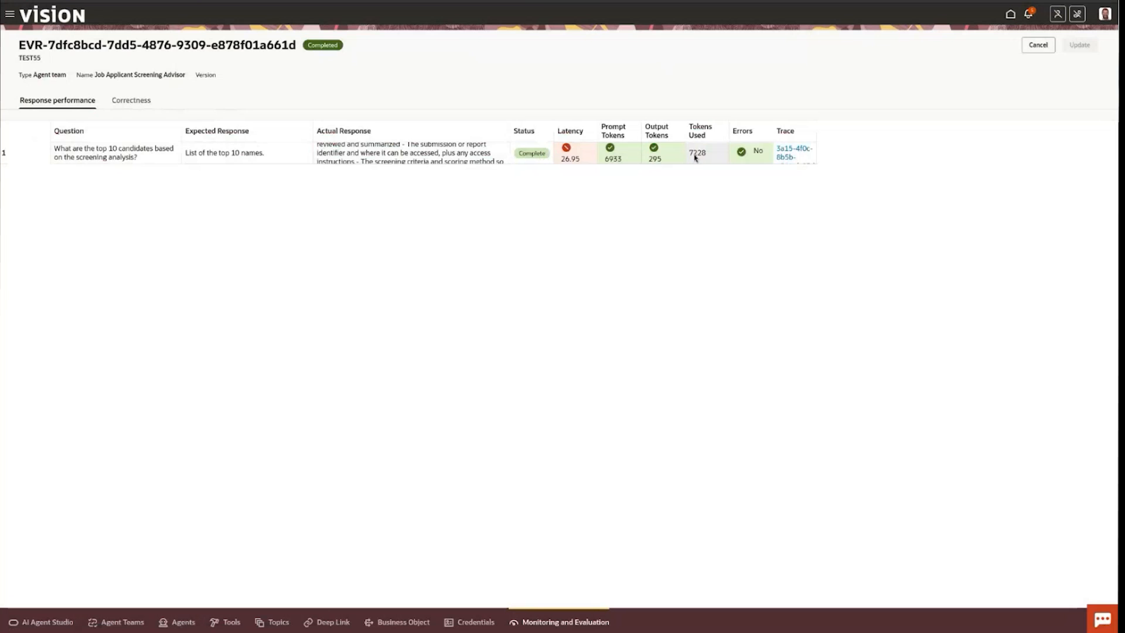
Open the run's trace, examine the agent timeline, and read the input messages of Background & Assessment Agent's LLM Call(0).
click(793, 151)
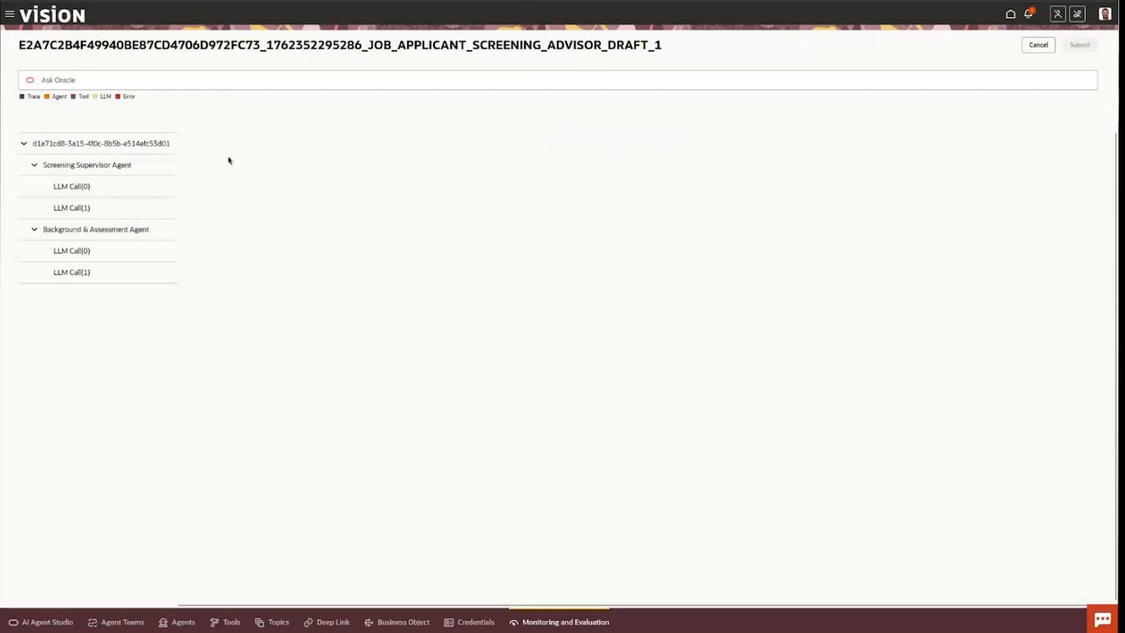
mouse_move(212, 147)
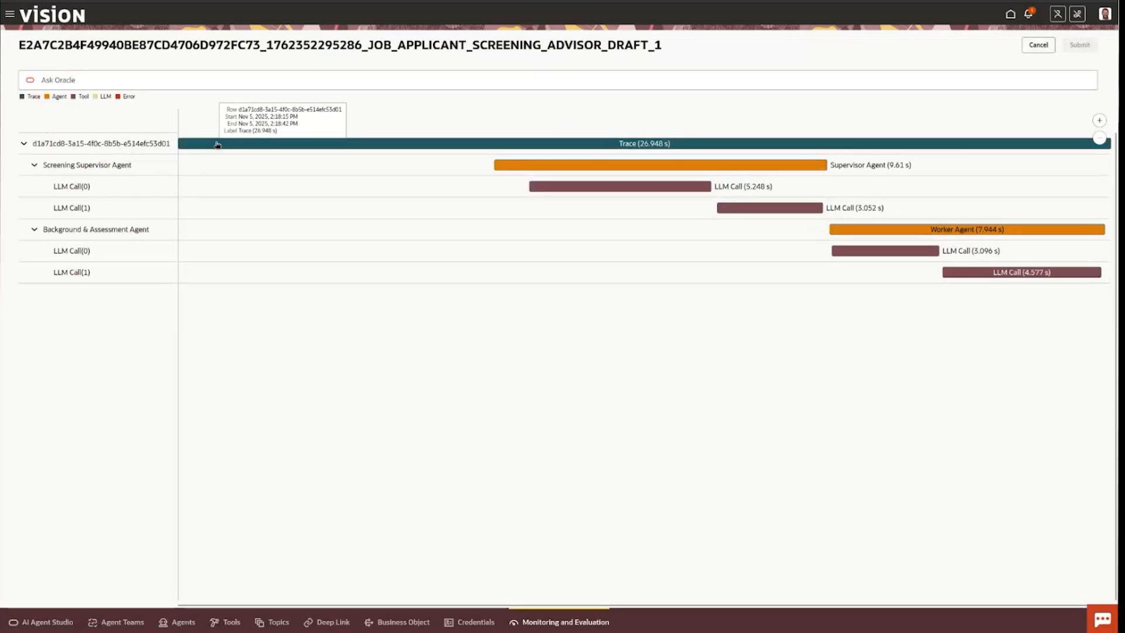
mouse_move(530, 168)
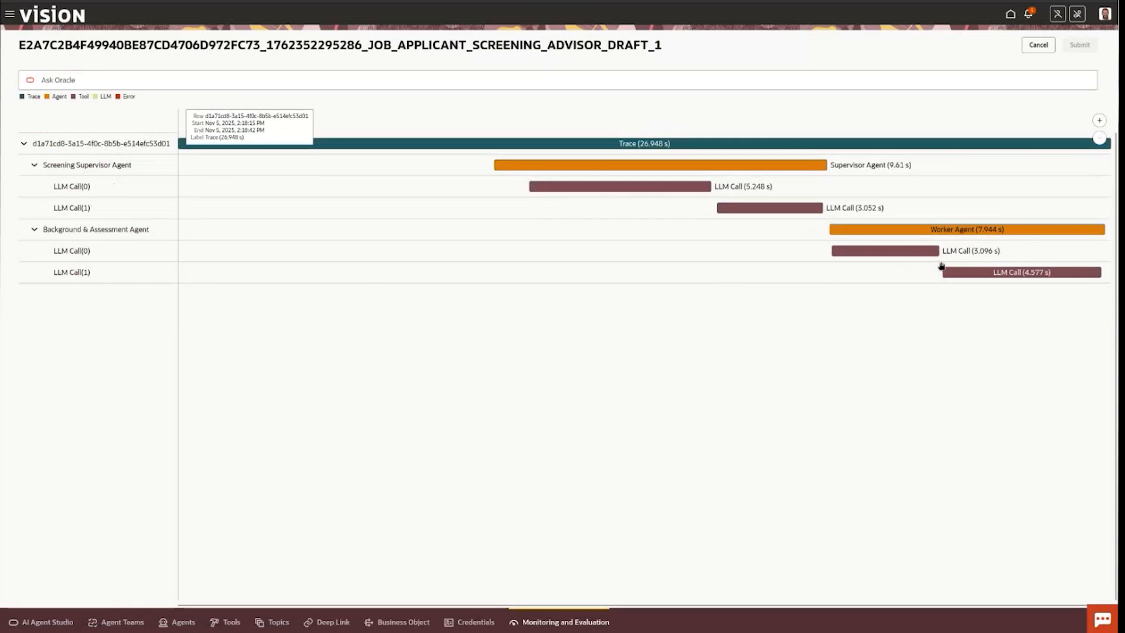
mouse_move(908, 229)
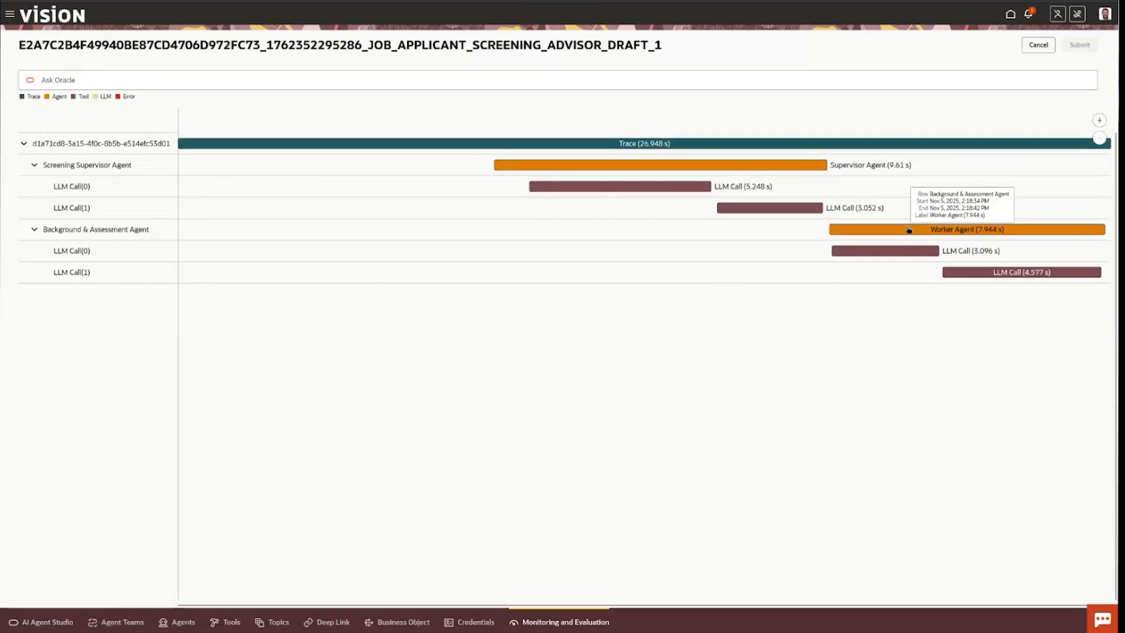
click(902, 252)
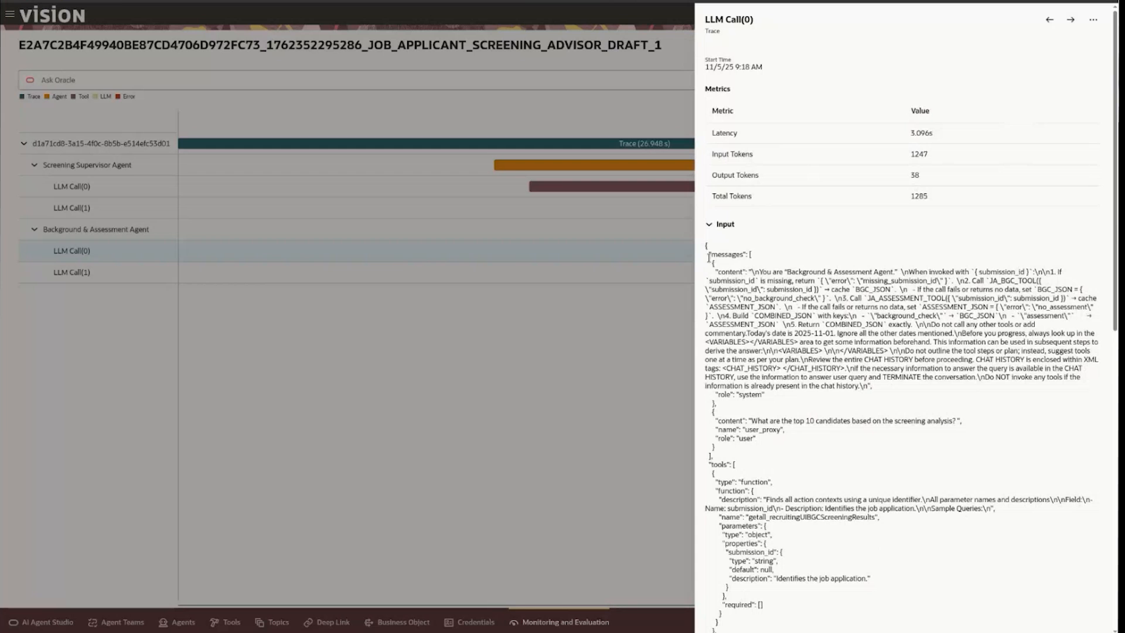
drag(714, 257, 831, 420)
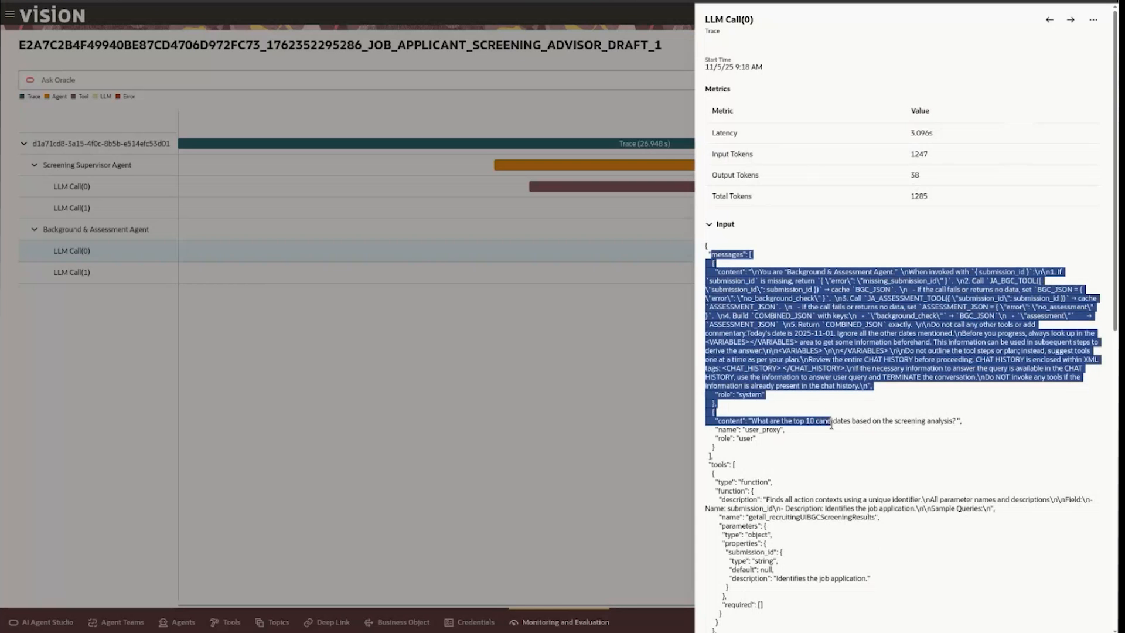
Read the remaining input and the output of Background & Assessment Agent's LLM Call(0), and close the call details.
scroll(831, 425, down, 1)
scroll(830, 425, down, 8)
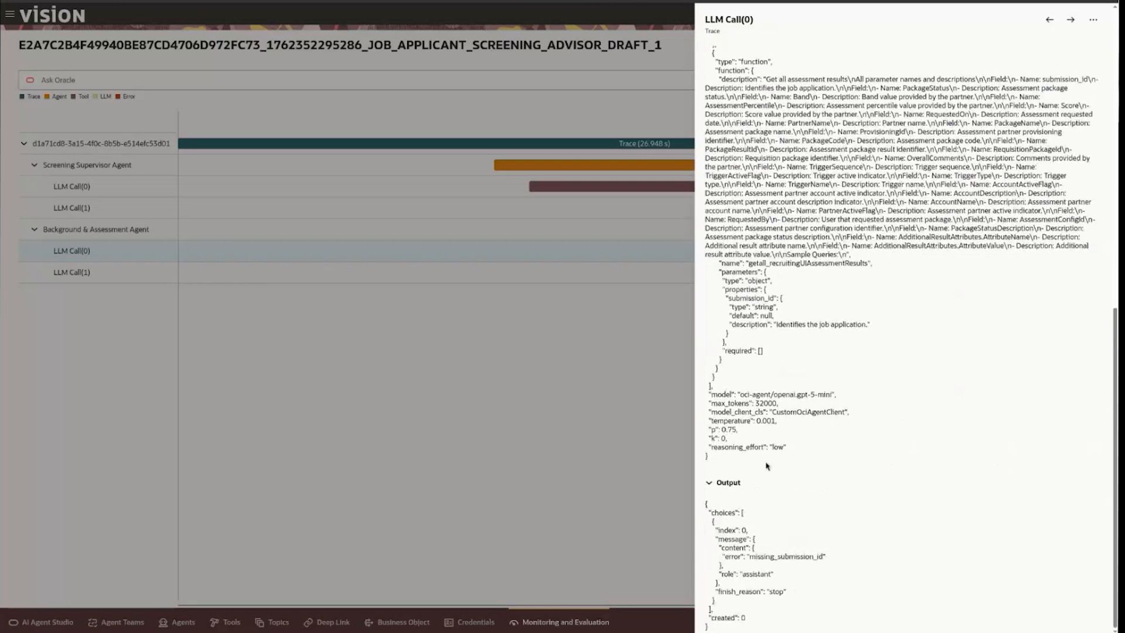
drag(707, 504, 770, 586)
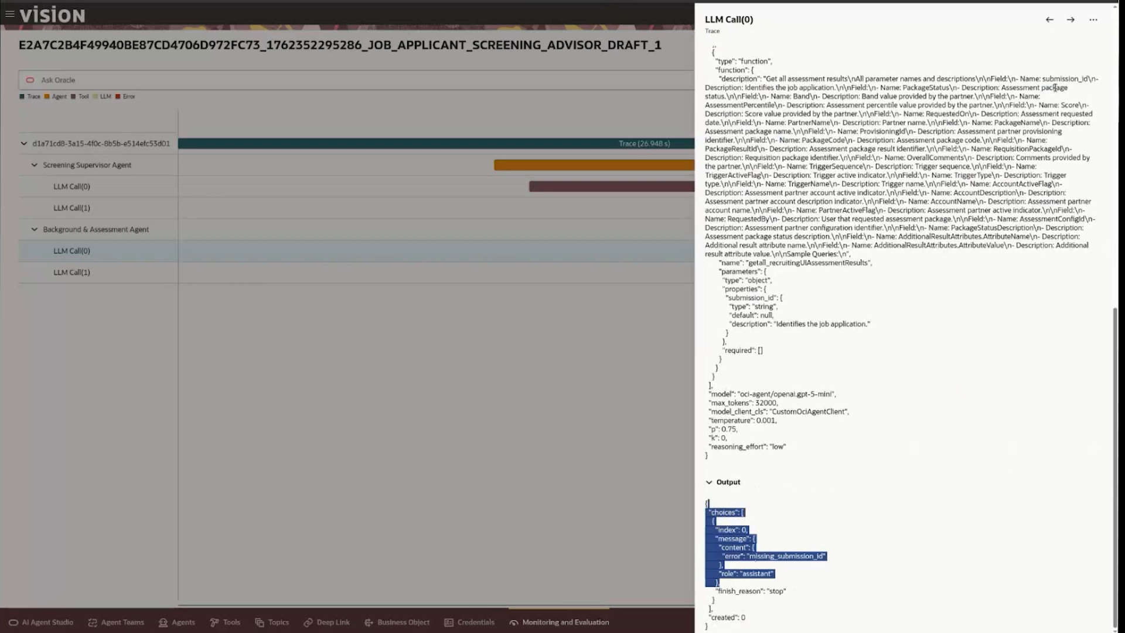
click(1093, 20)
click(1031, 44)
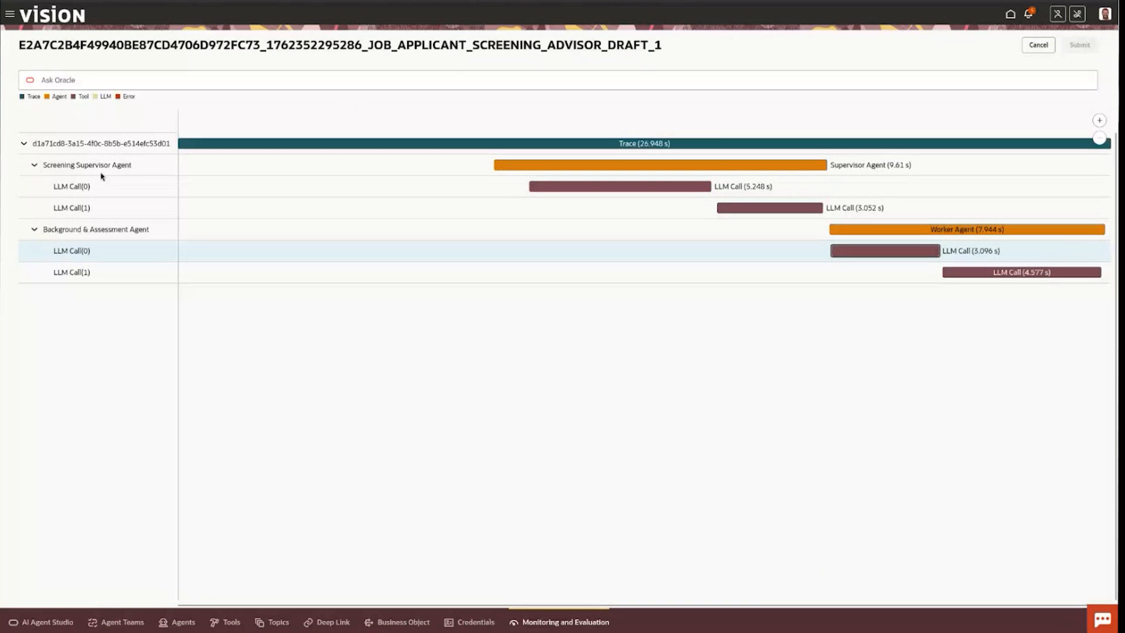
Leave the trace, review the run's correctness results, and return to the evaluation runs to view the 2:17 PM run's available actions.
click(1039, 45)
click(117, 100)
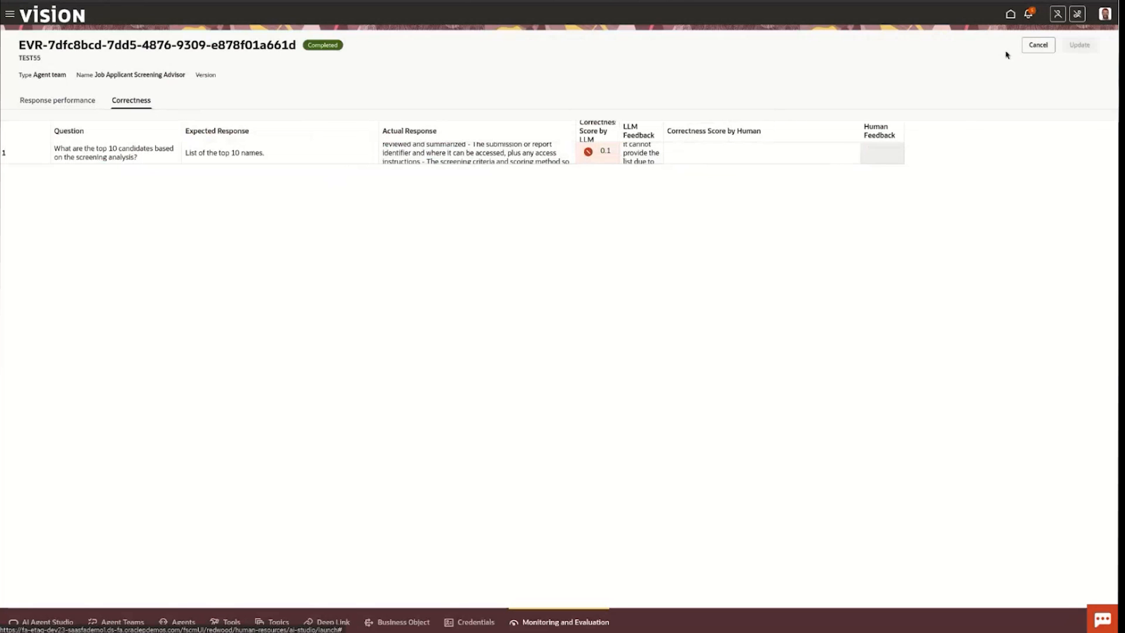
click(1038, 46)
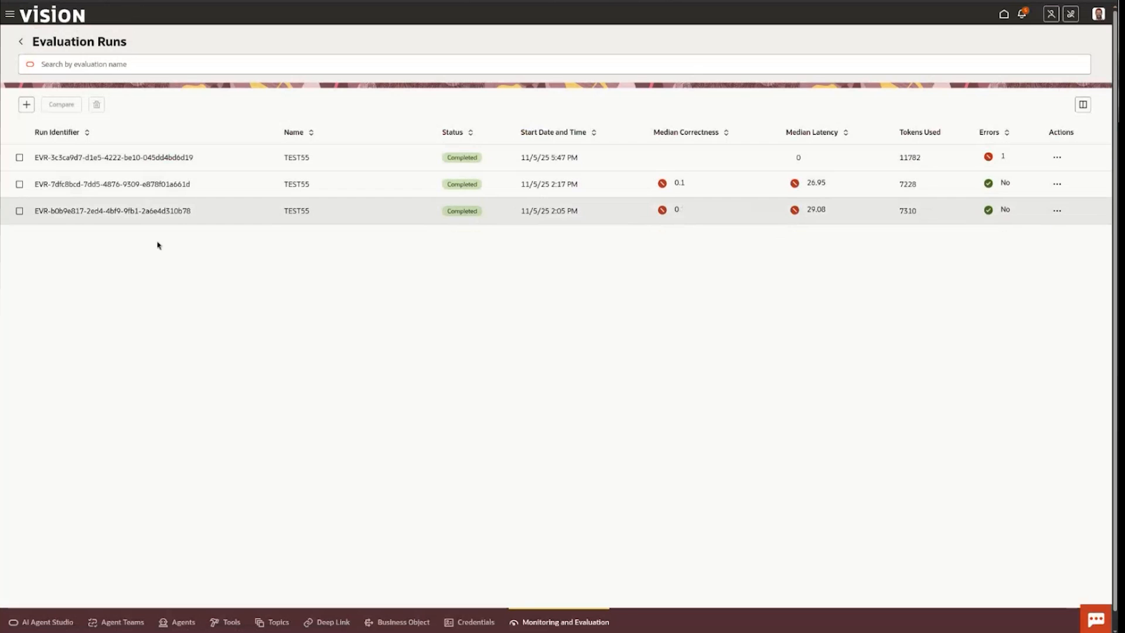
click(1058, 185)
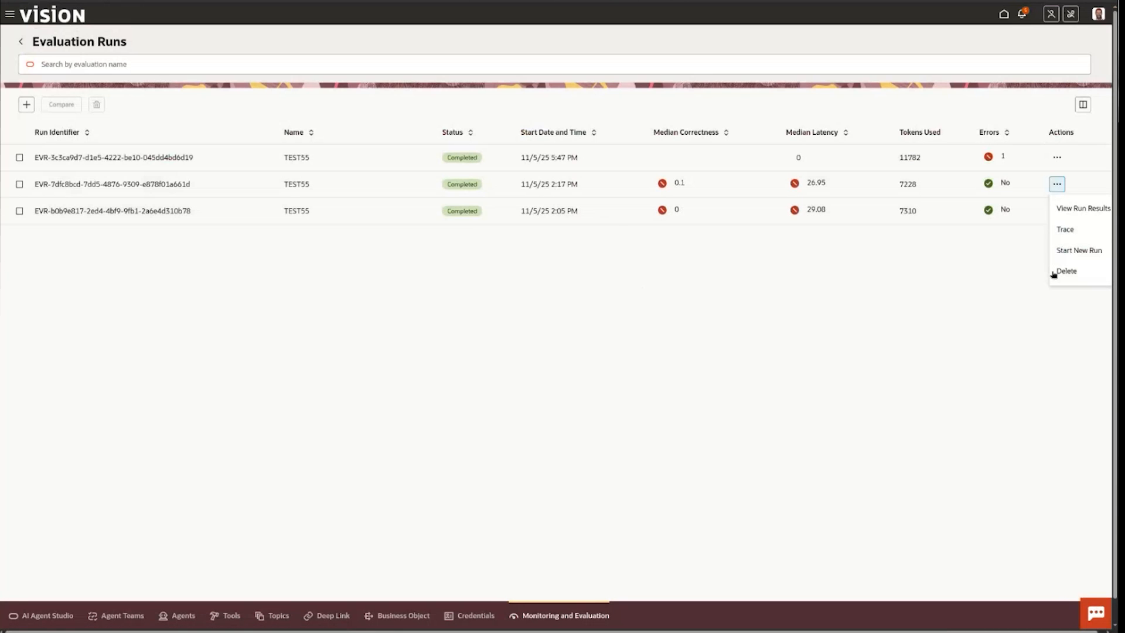
Compare the TEST55 runs started at 2:05 PM and 2:17 PM, reviewing both the summary and the response details.
click(19, 211)
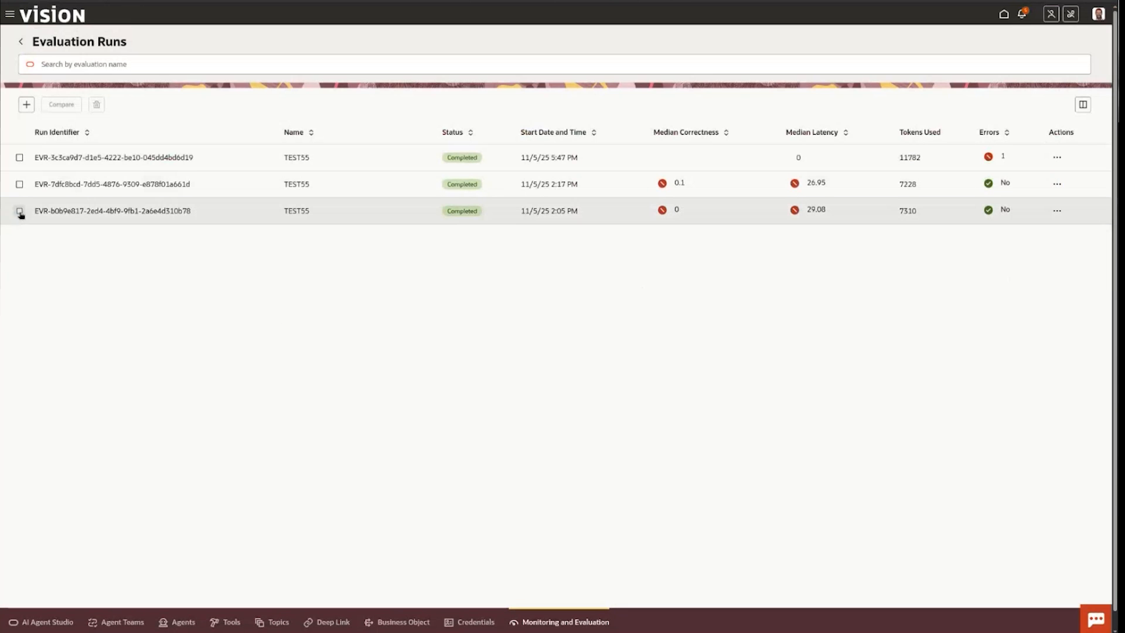
click(19, 184)
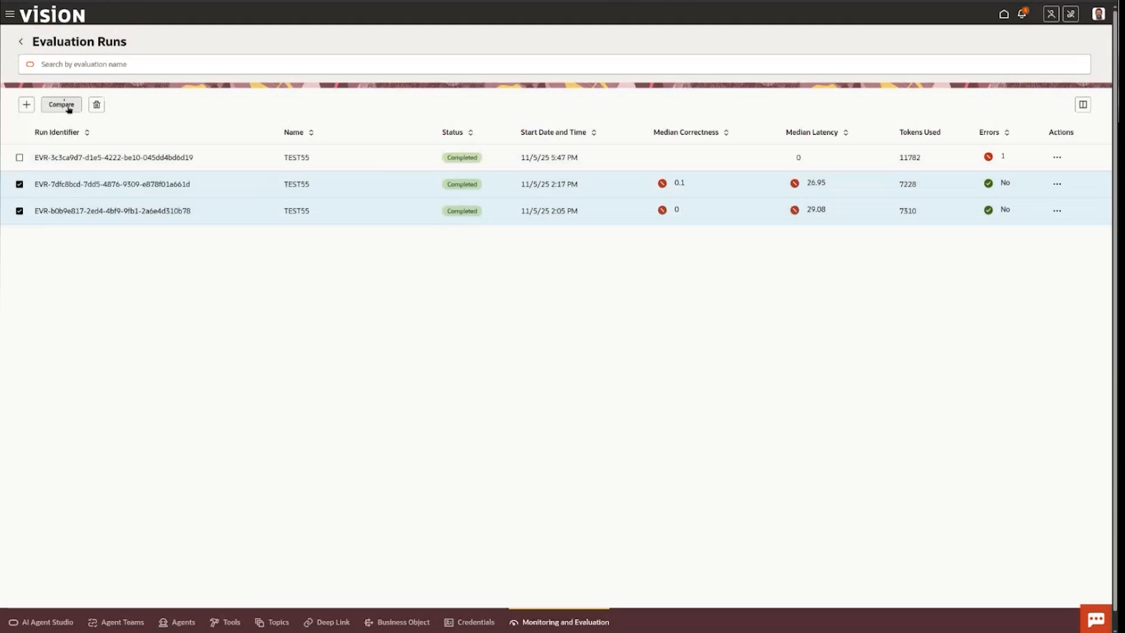
click(61, 104)
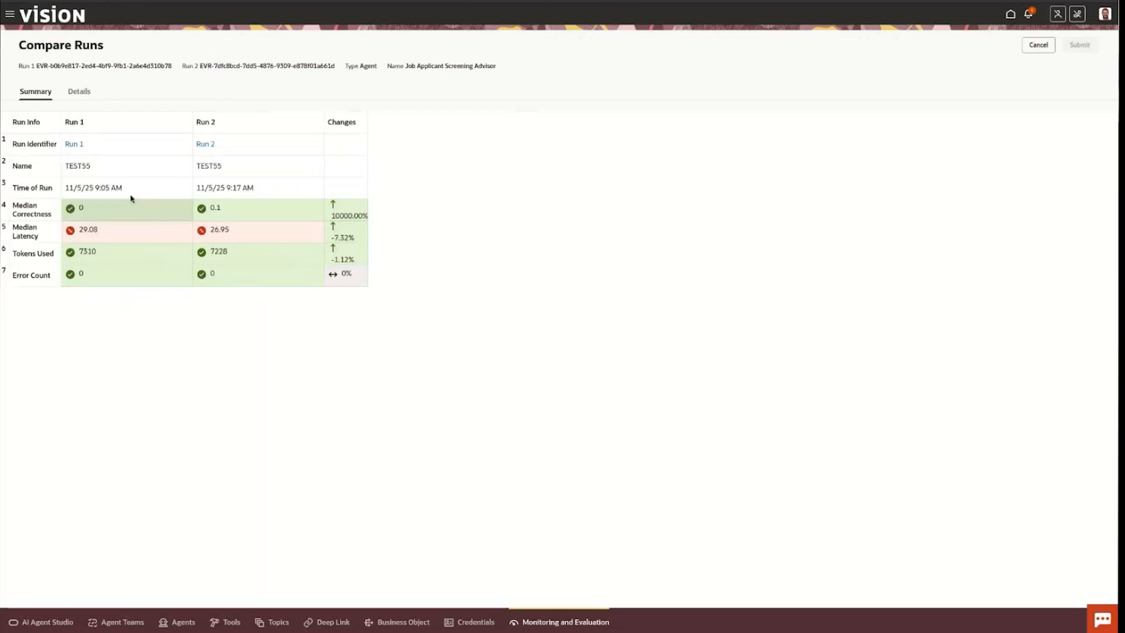
click(88, 88)
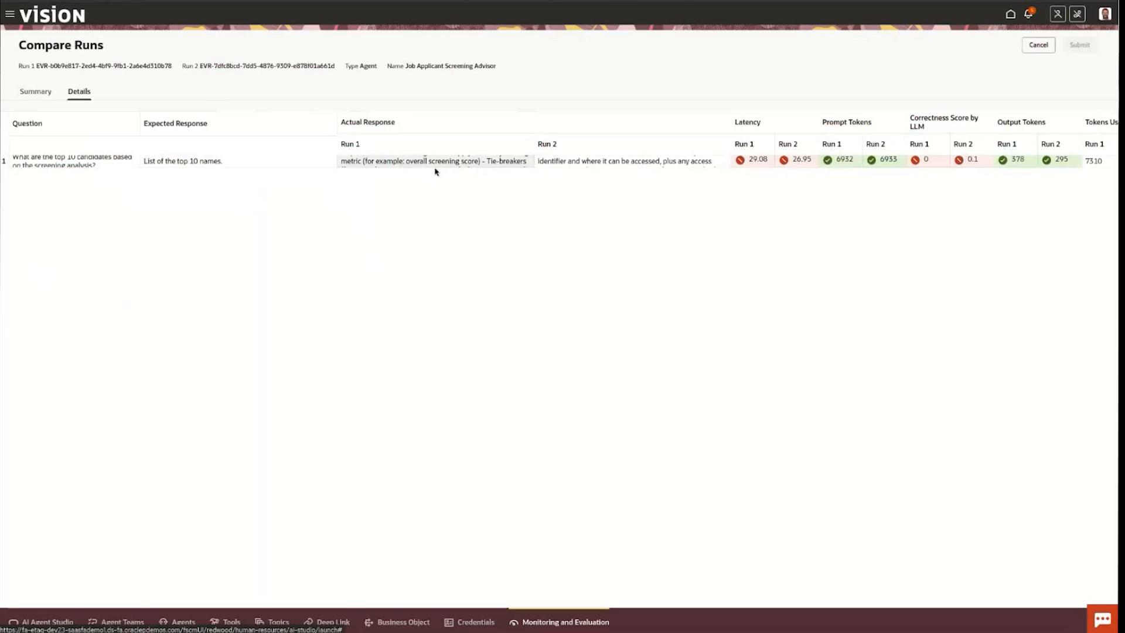
click(26, 92)
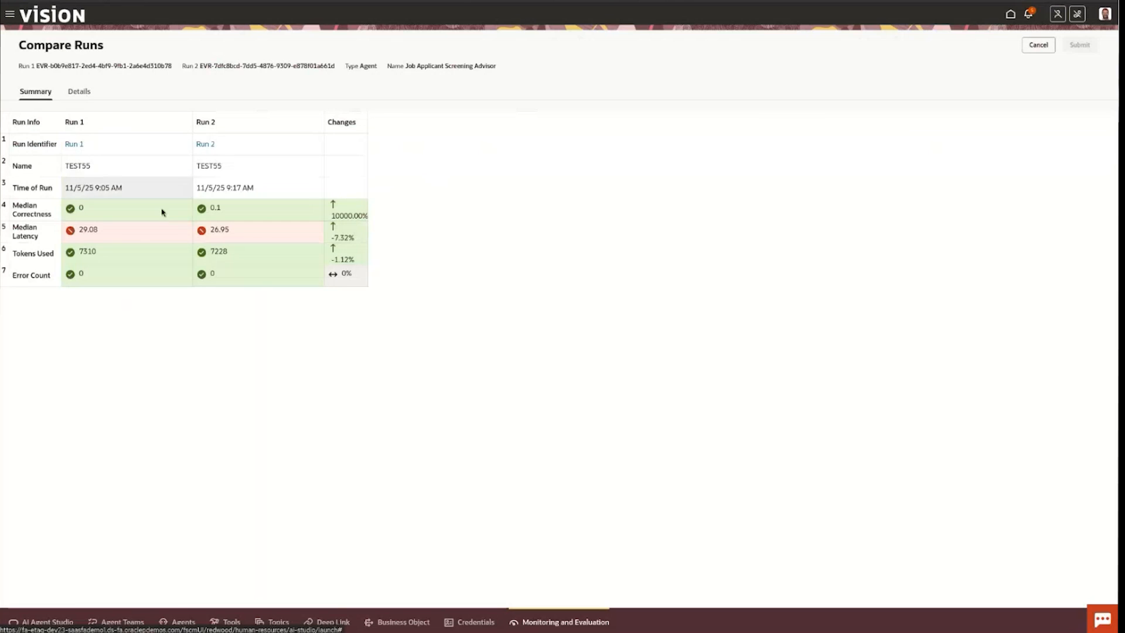
Close the run comparison, return to the evaluation list, and show the available actions for TEST55.
click(1039, 45)
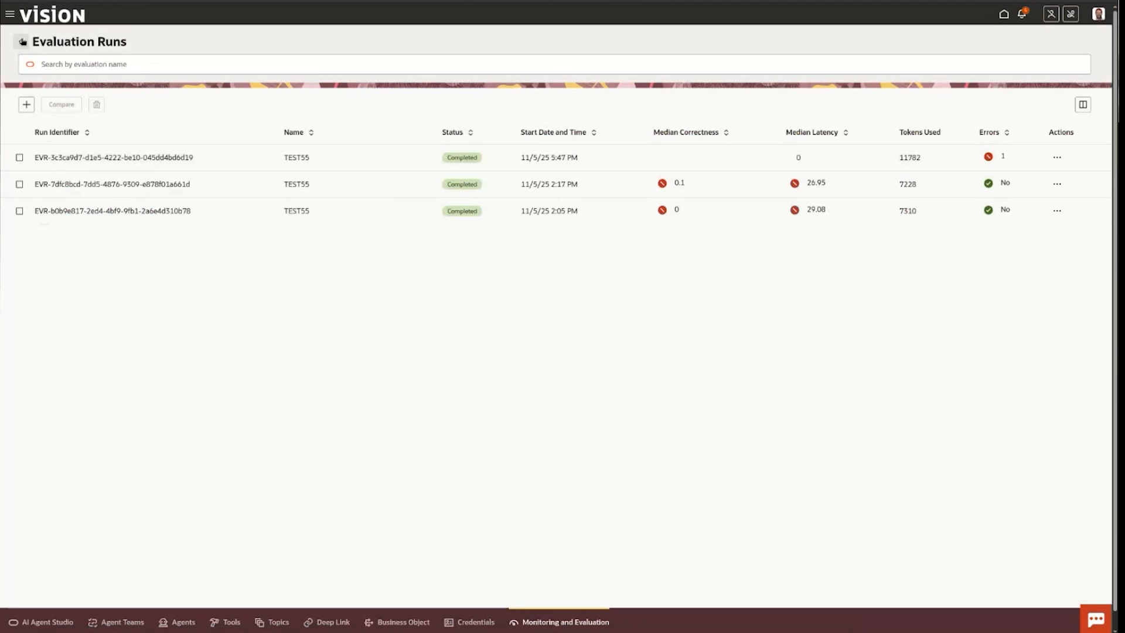
click(23, 41)
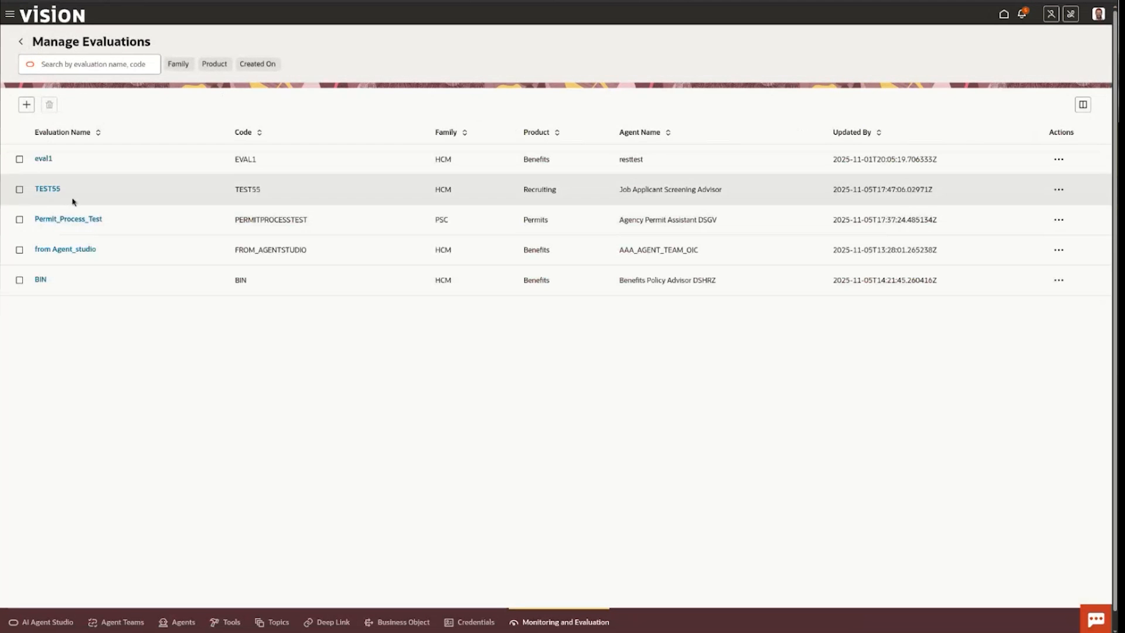
click(1060, 190)
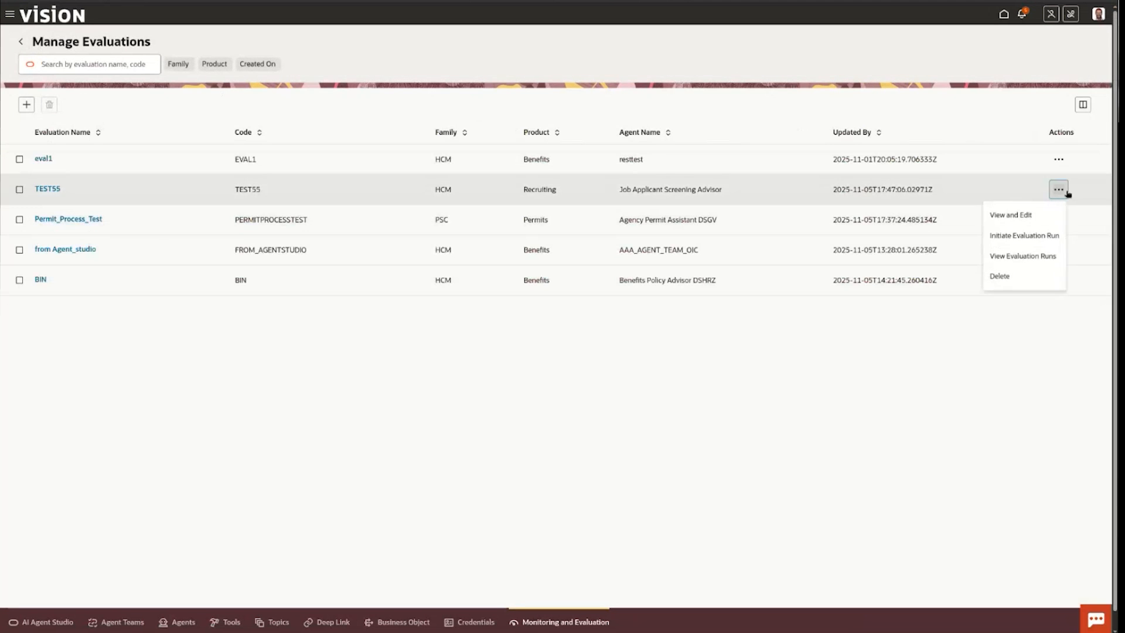